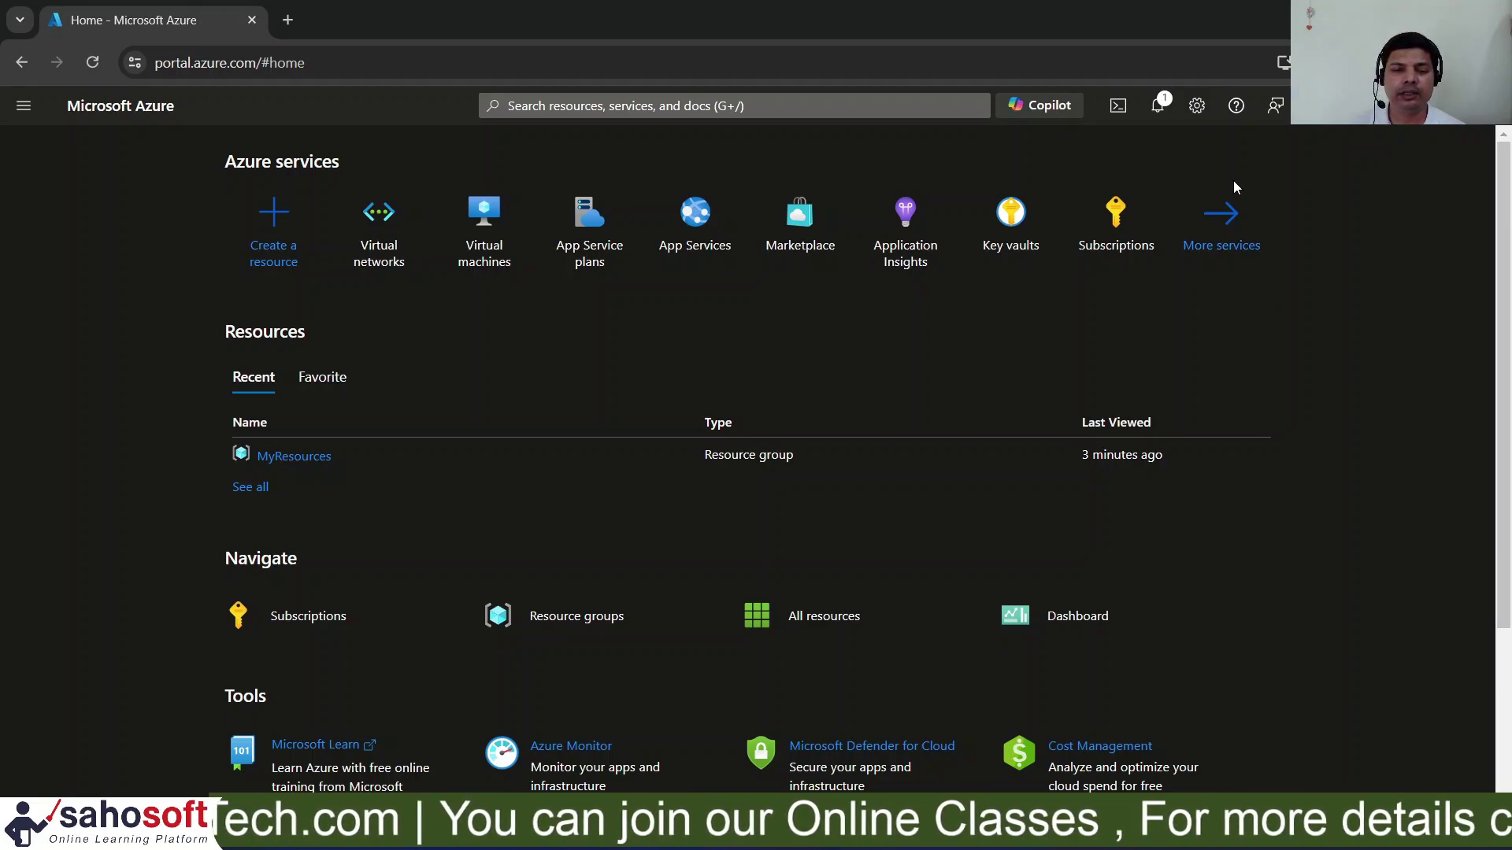
Search the portal for virtual services and open the Virtual networks service
left_click(584, 107)
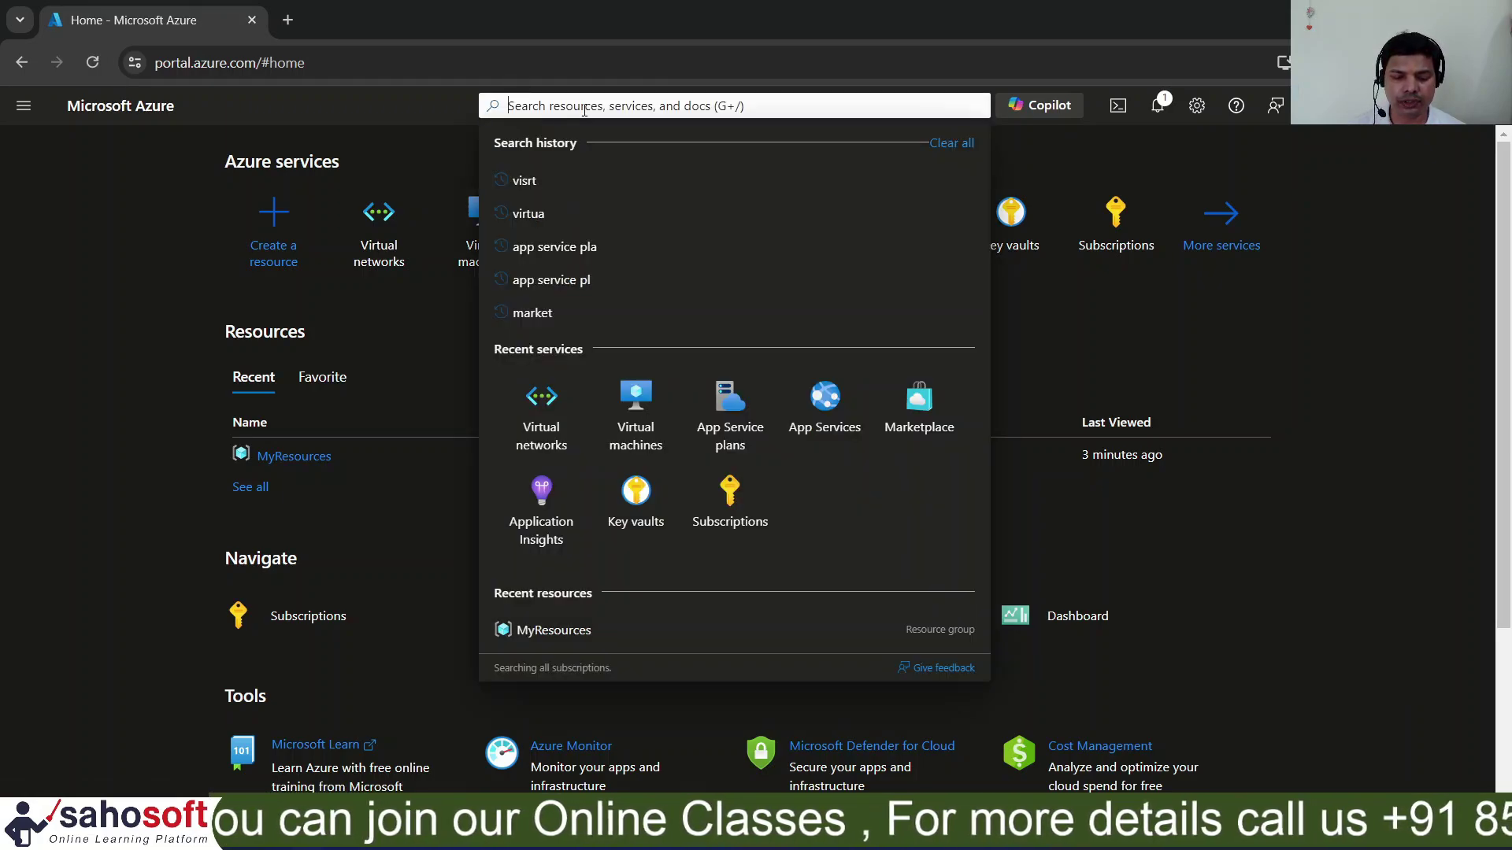
type("v")
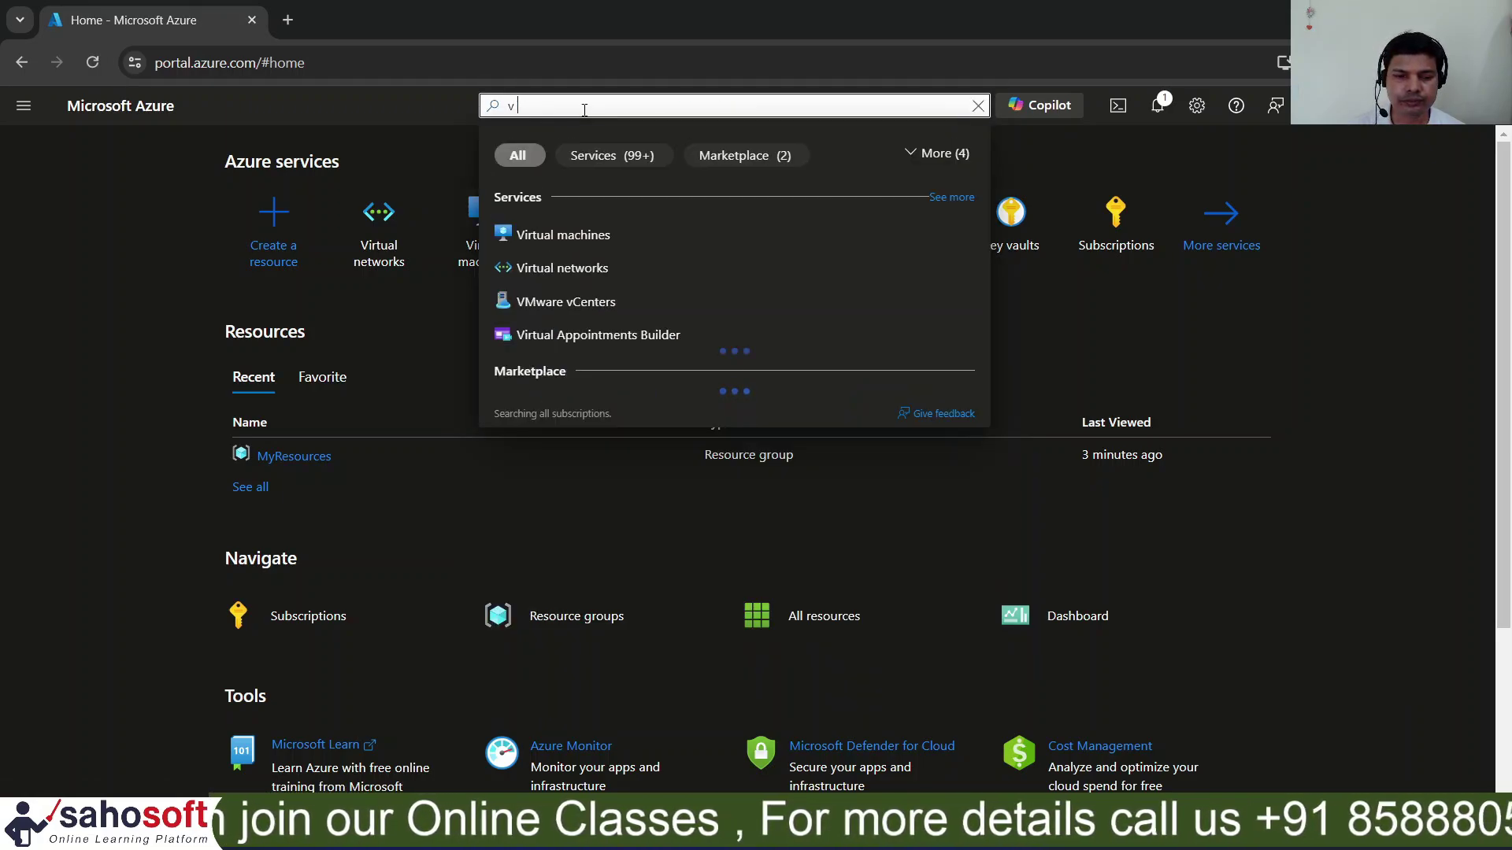
type(" ir")
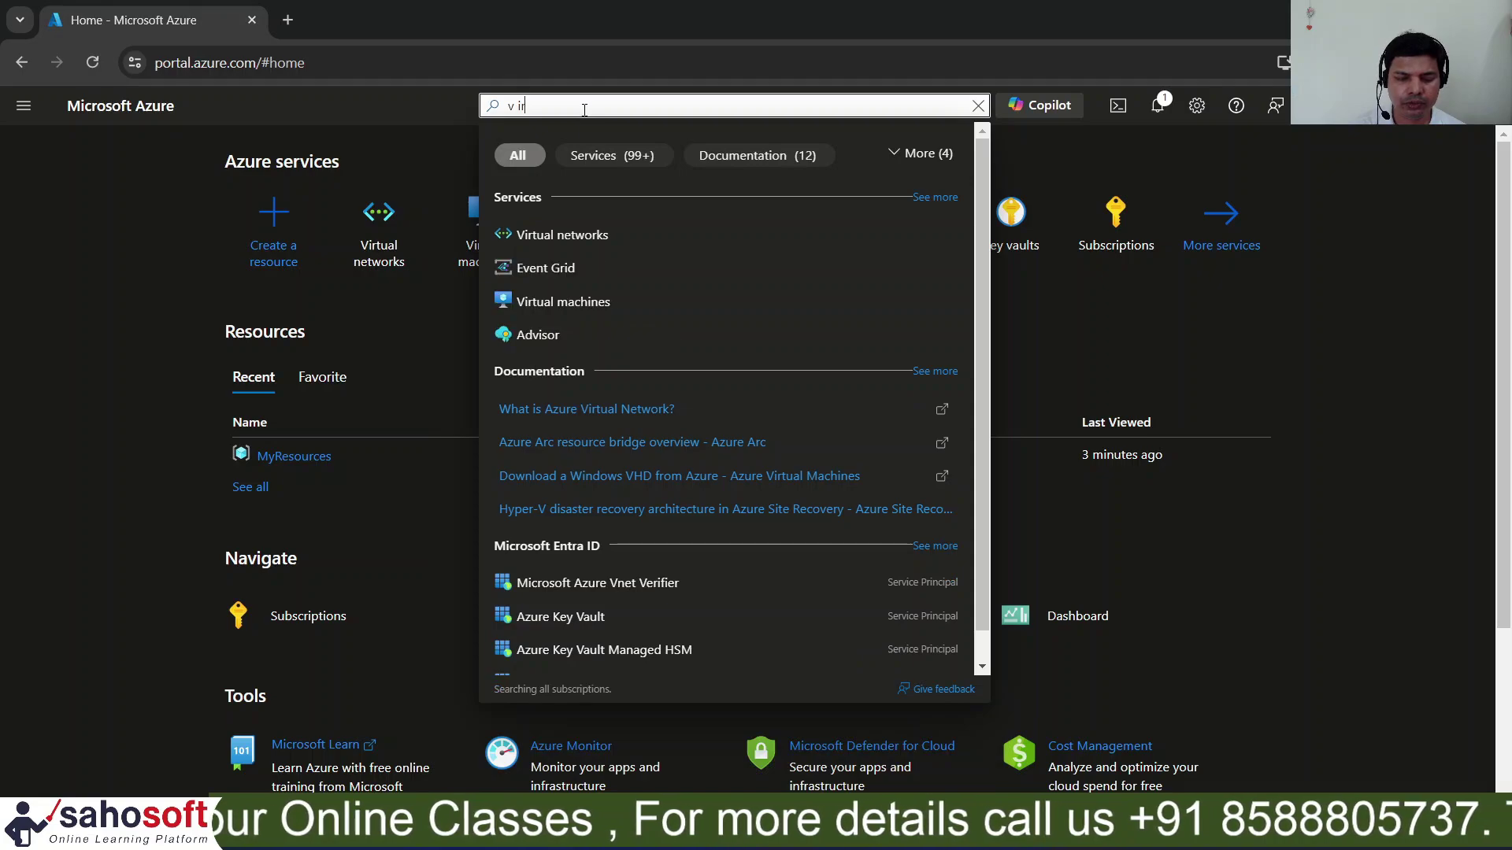
type("t")
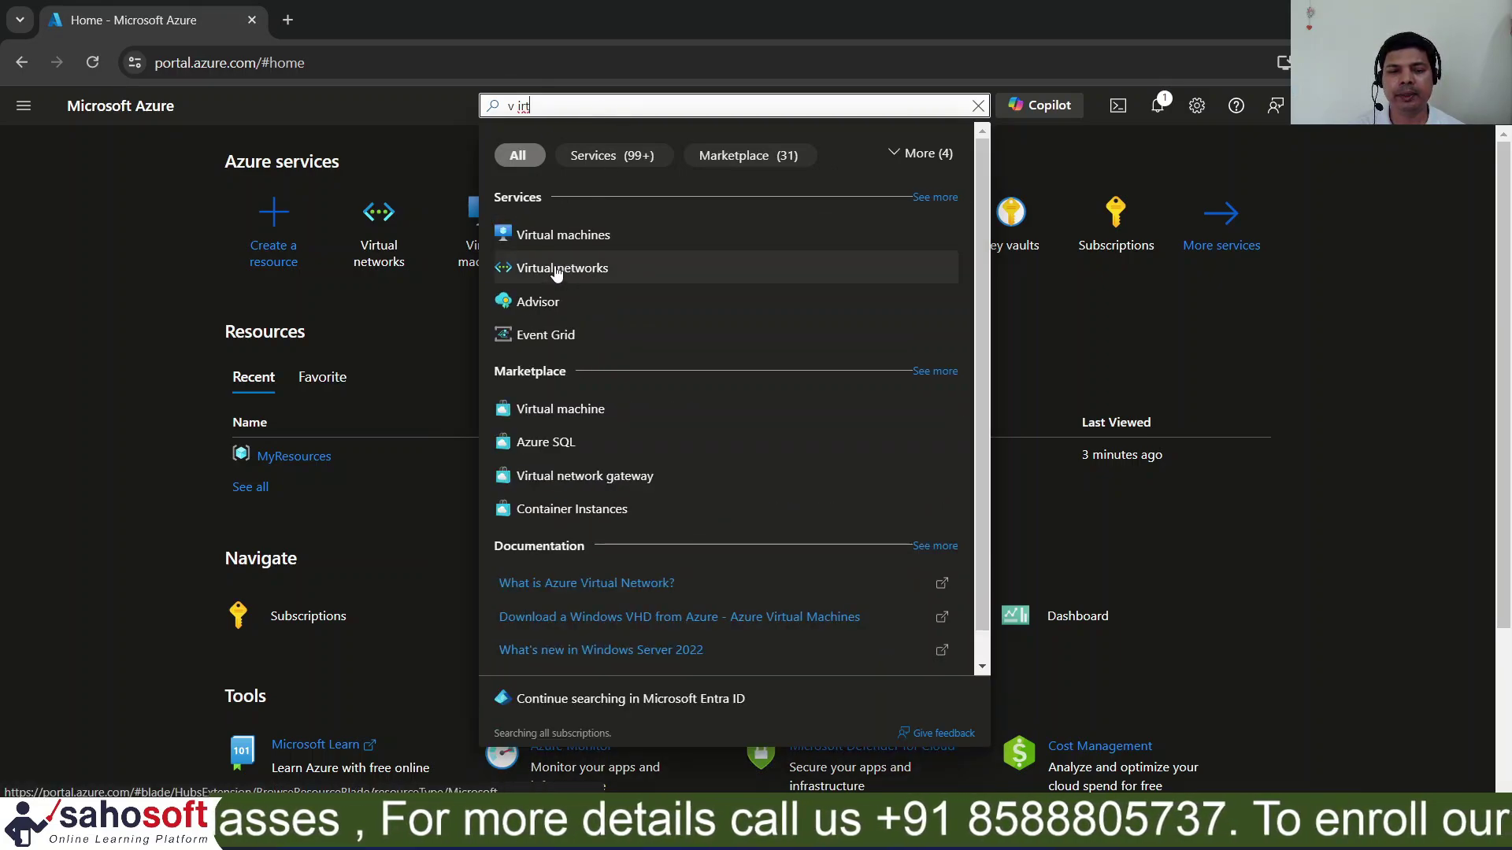
left_click(557, 272)
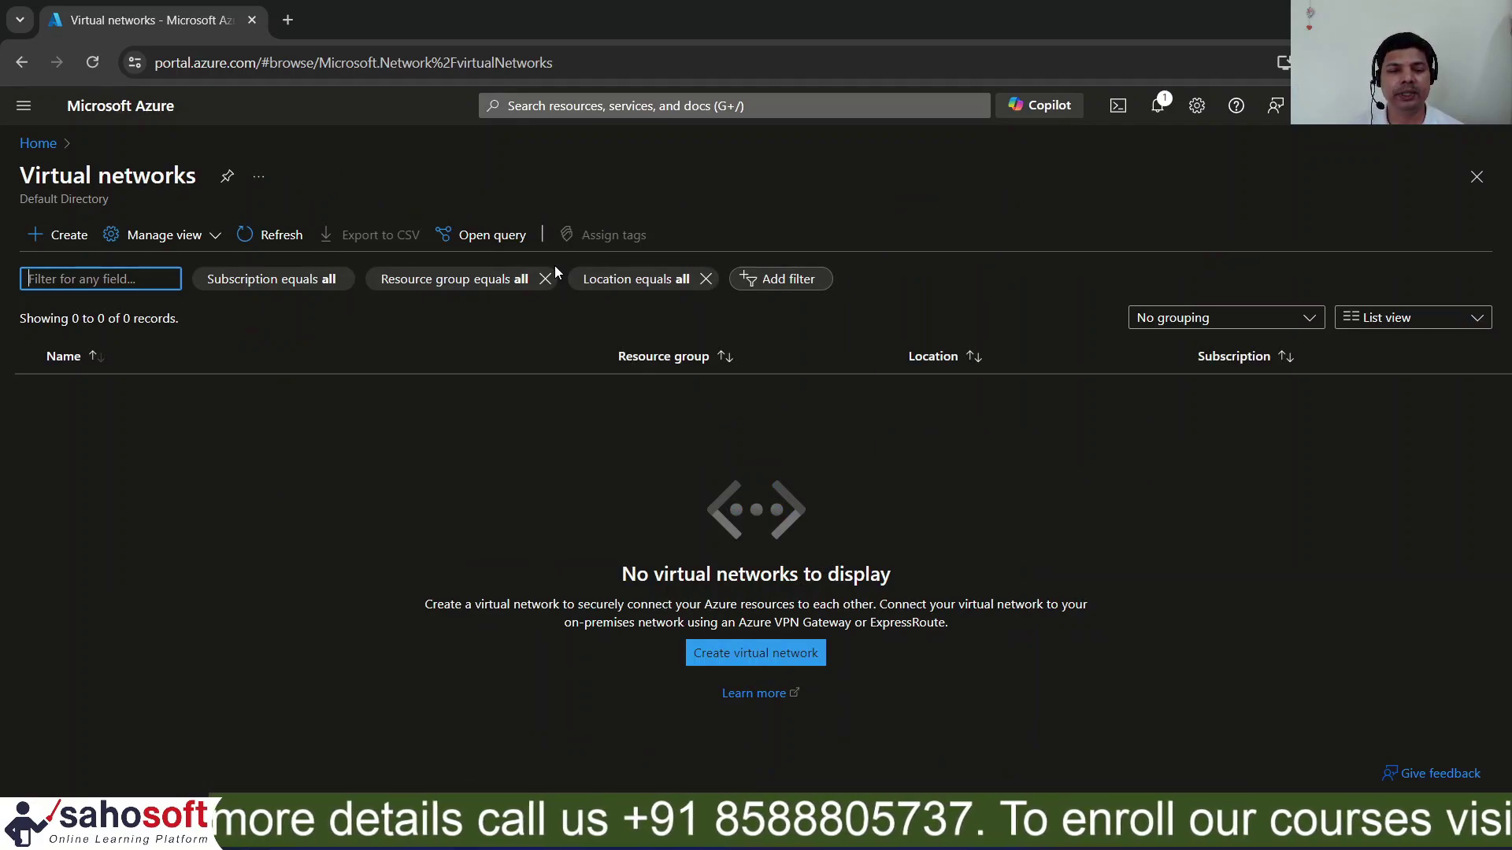
Start creating a virtual network in the MyResources resource group and name it Dev001
left_click(741, 664)
left_click(740, 658)
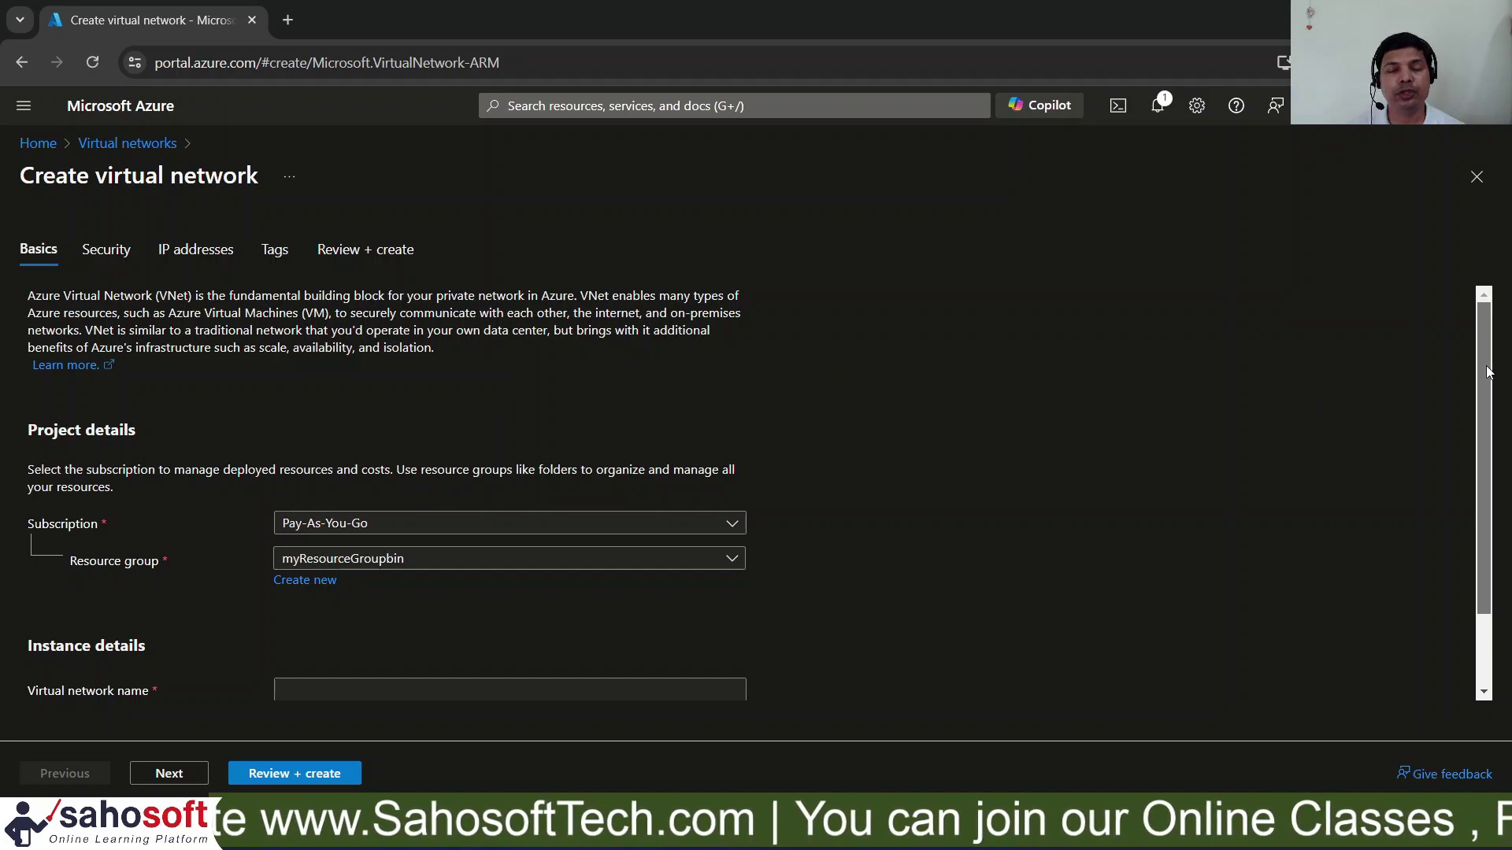
left_click_drag(1488, 373, 1494, 449)
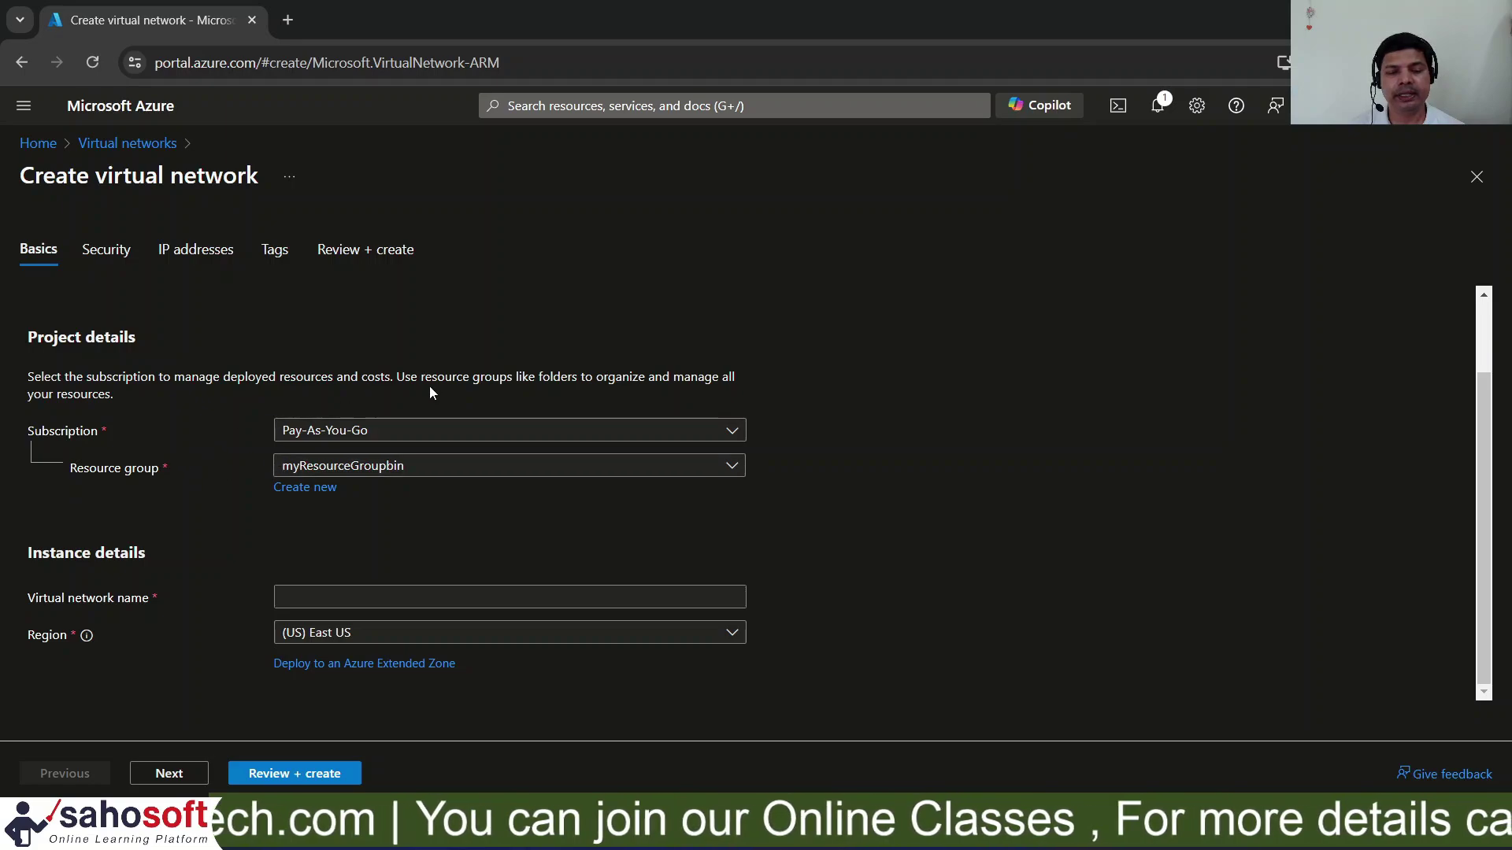
left_click(464, 471)
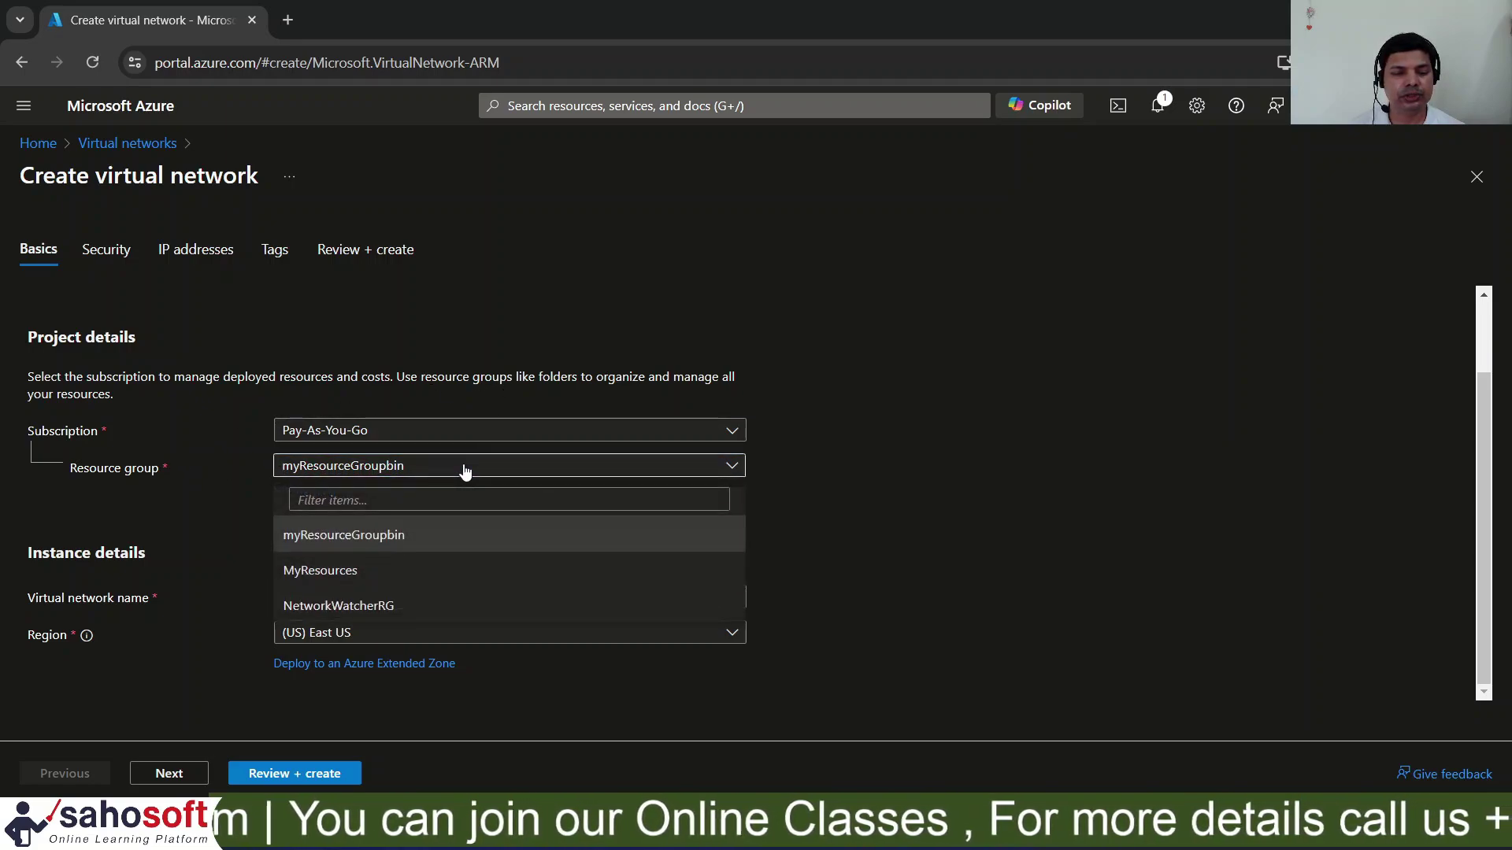
left_click(336, 574)
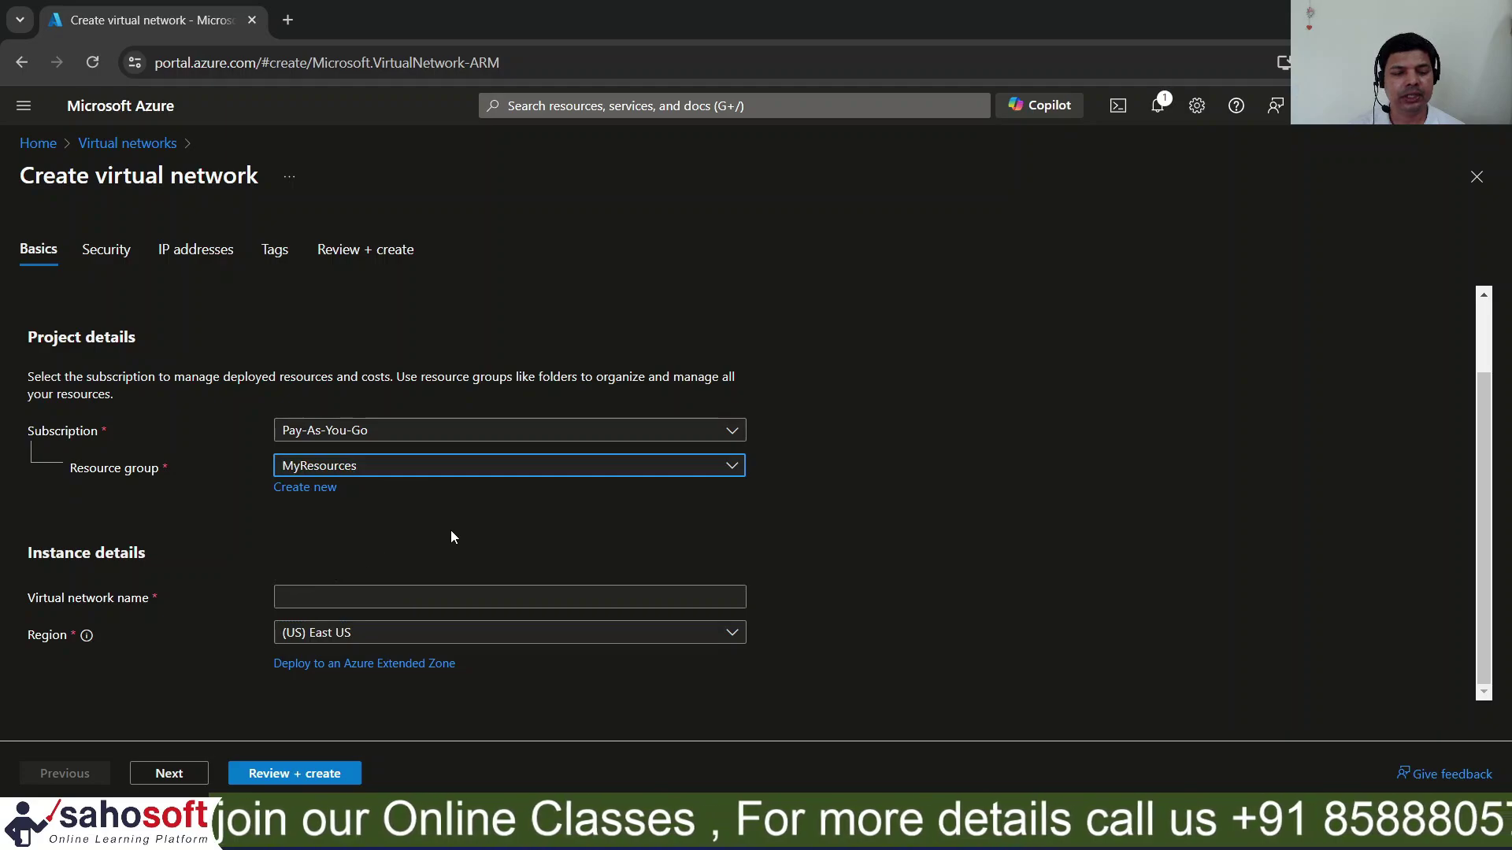
left_click(321, 601)
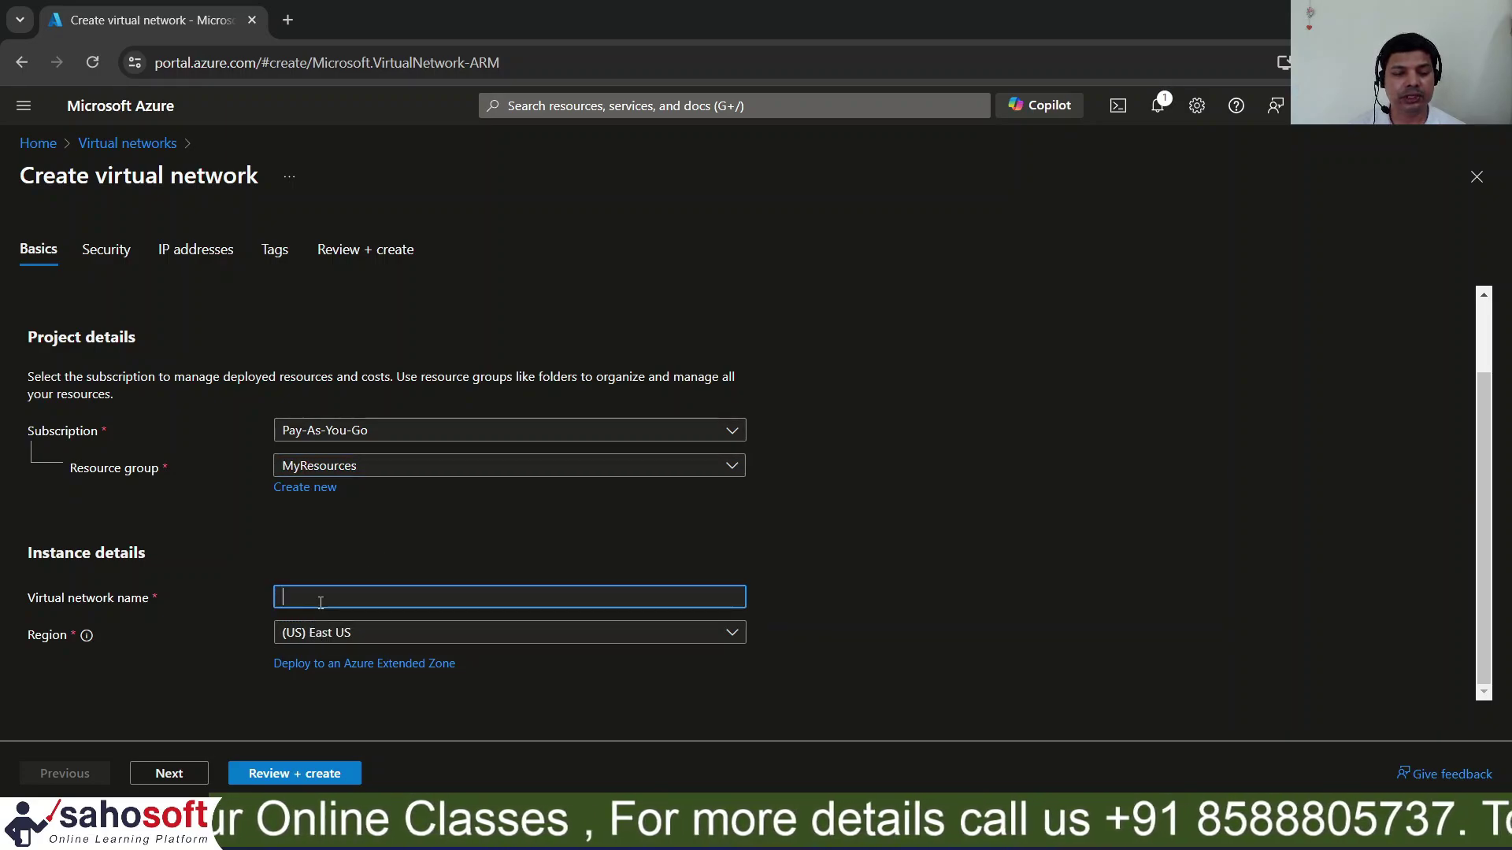
type("Dev001")
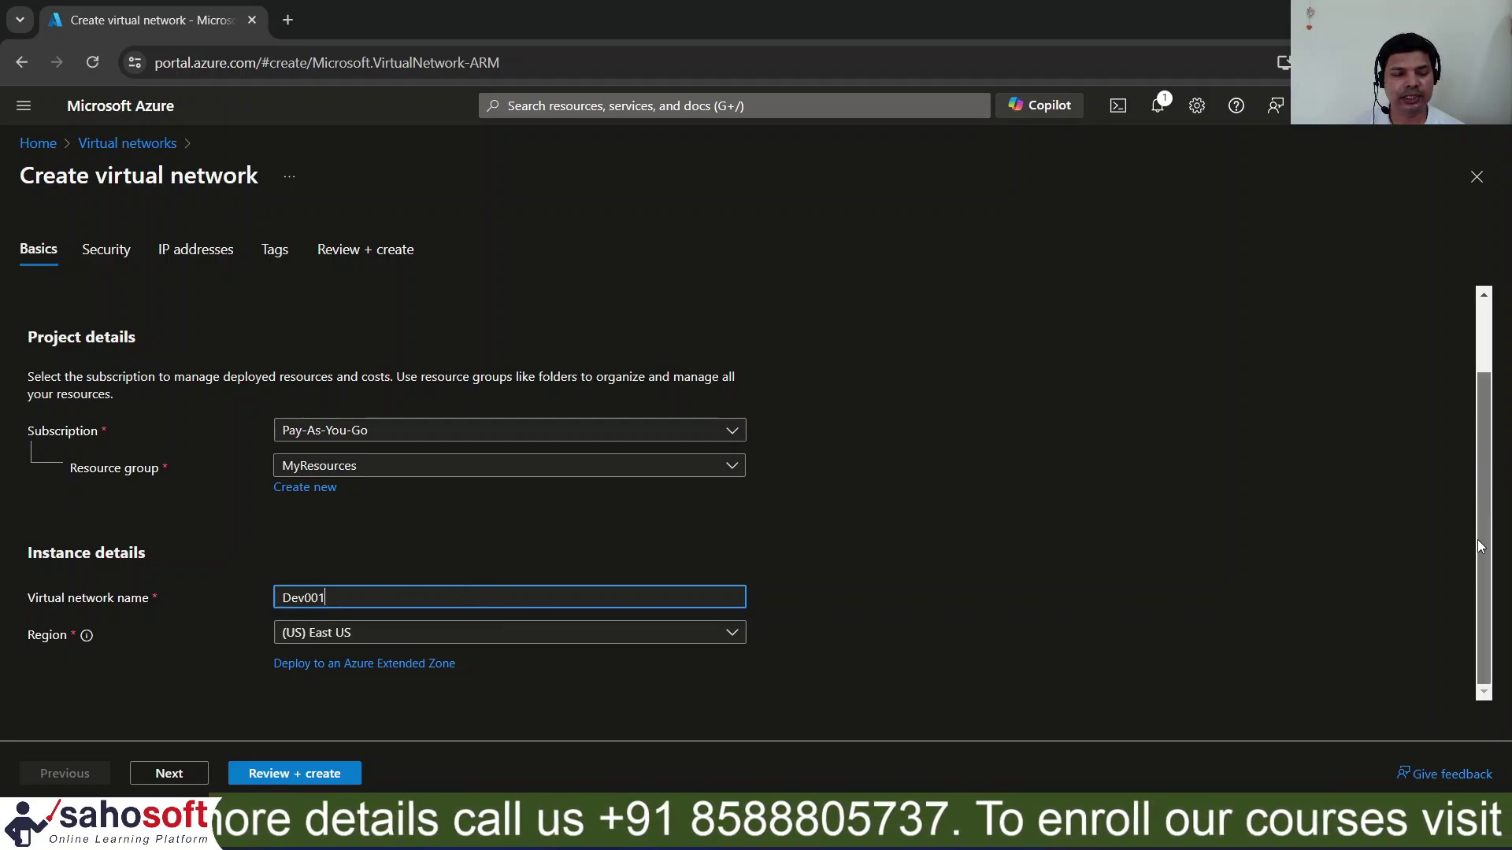
Proceed to the security settings, enable virtual network encryption and dismiss the bank advertisement notification
left_click(167, 774)
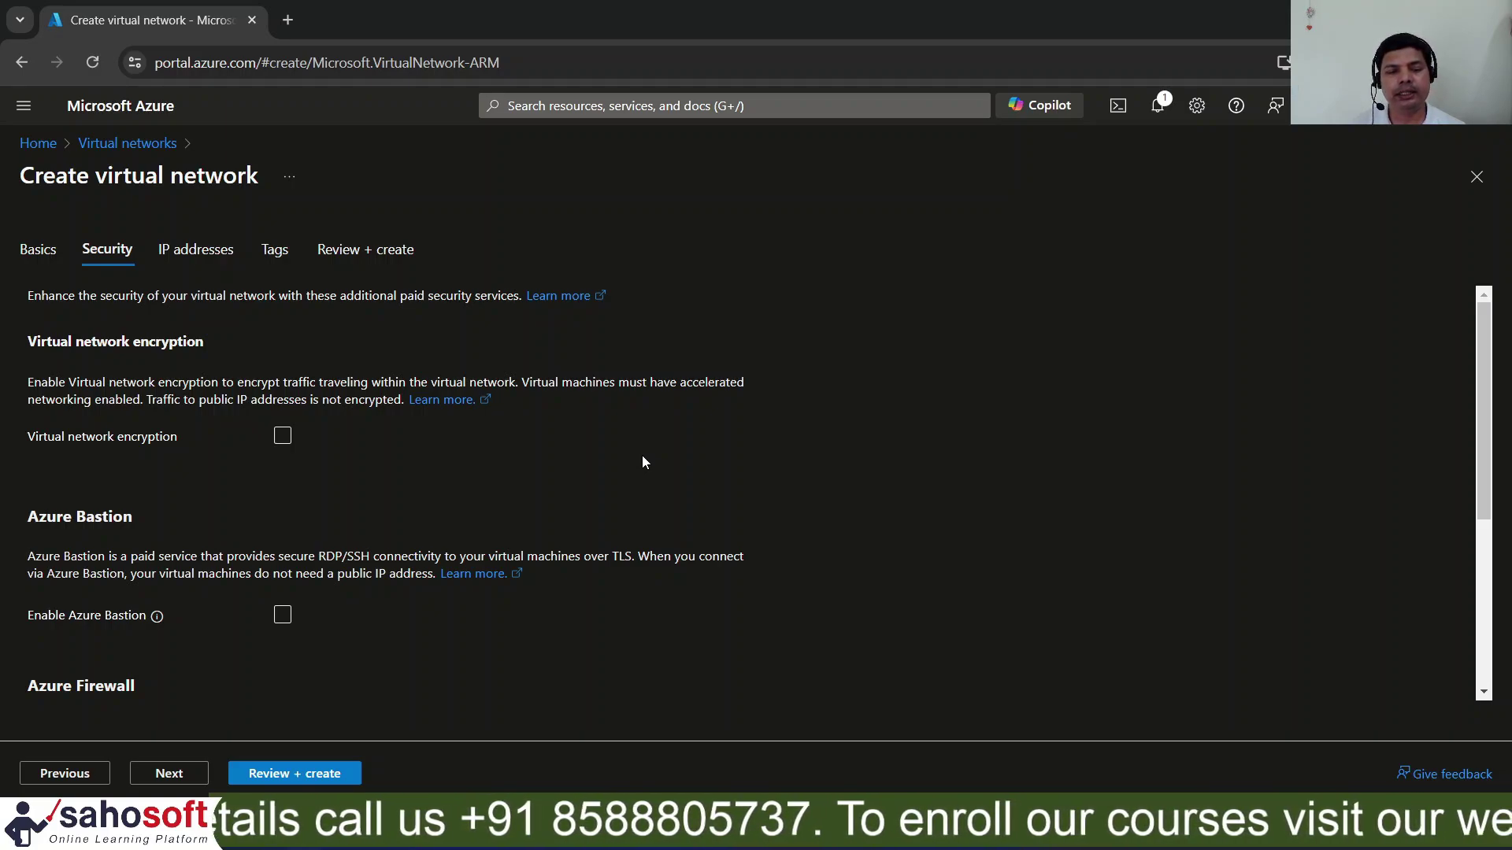
left_click(284, 438)
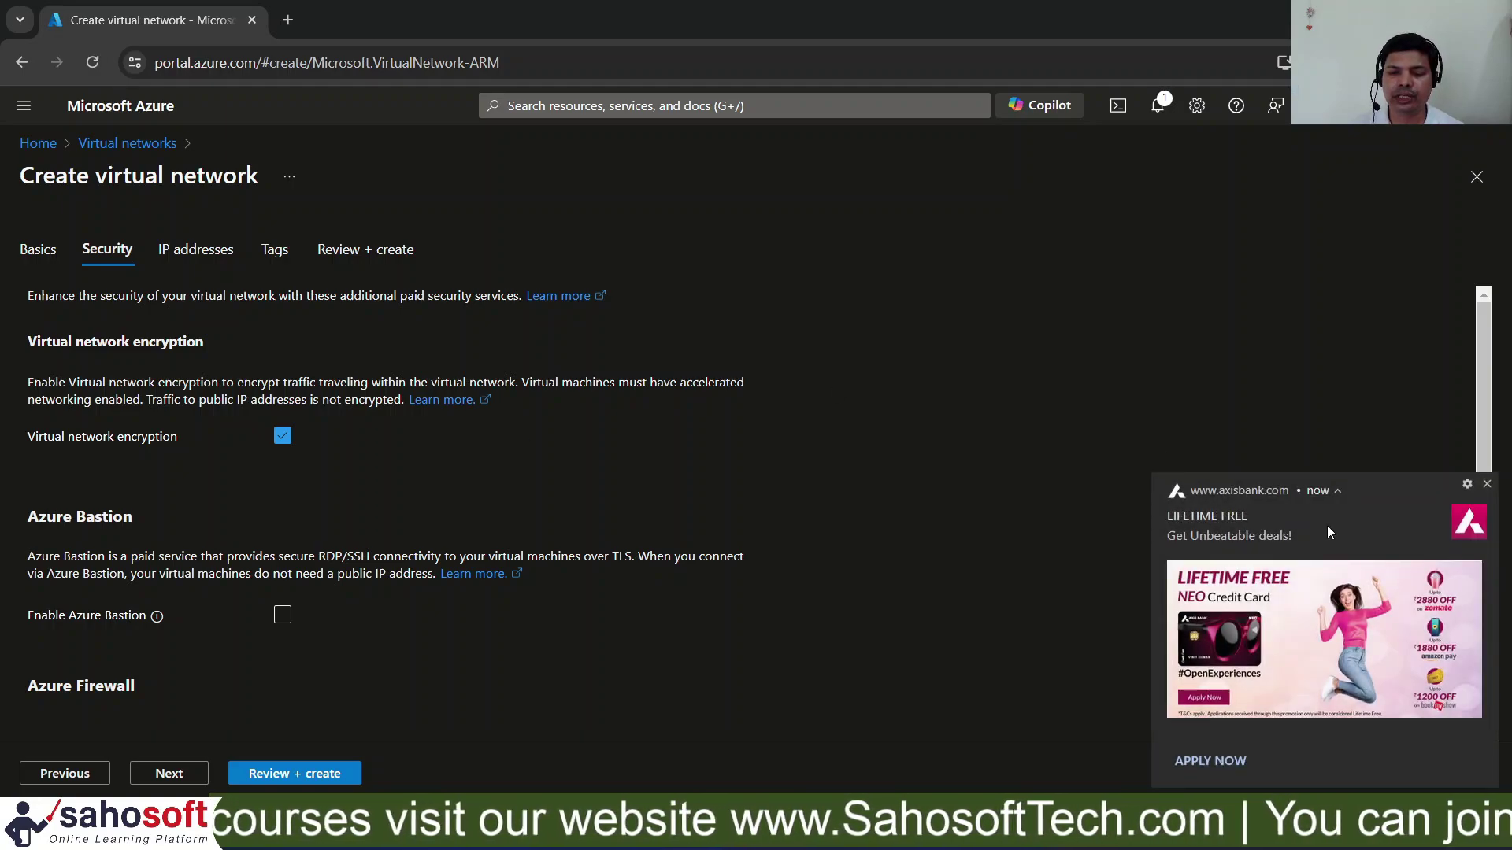
left_click(1487, 485)
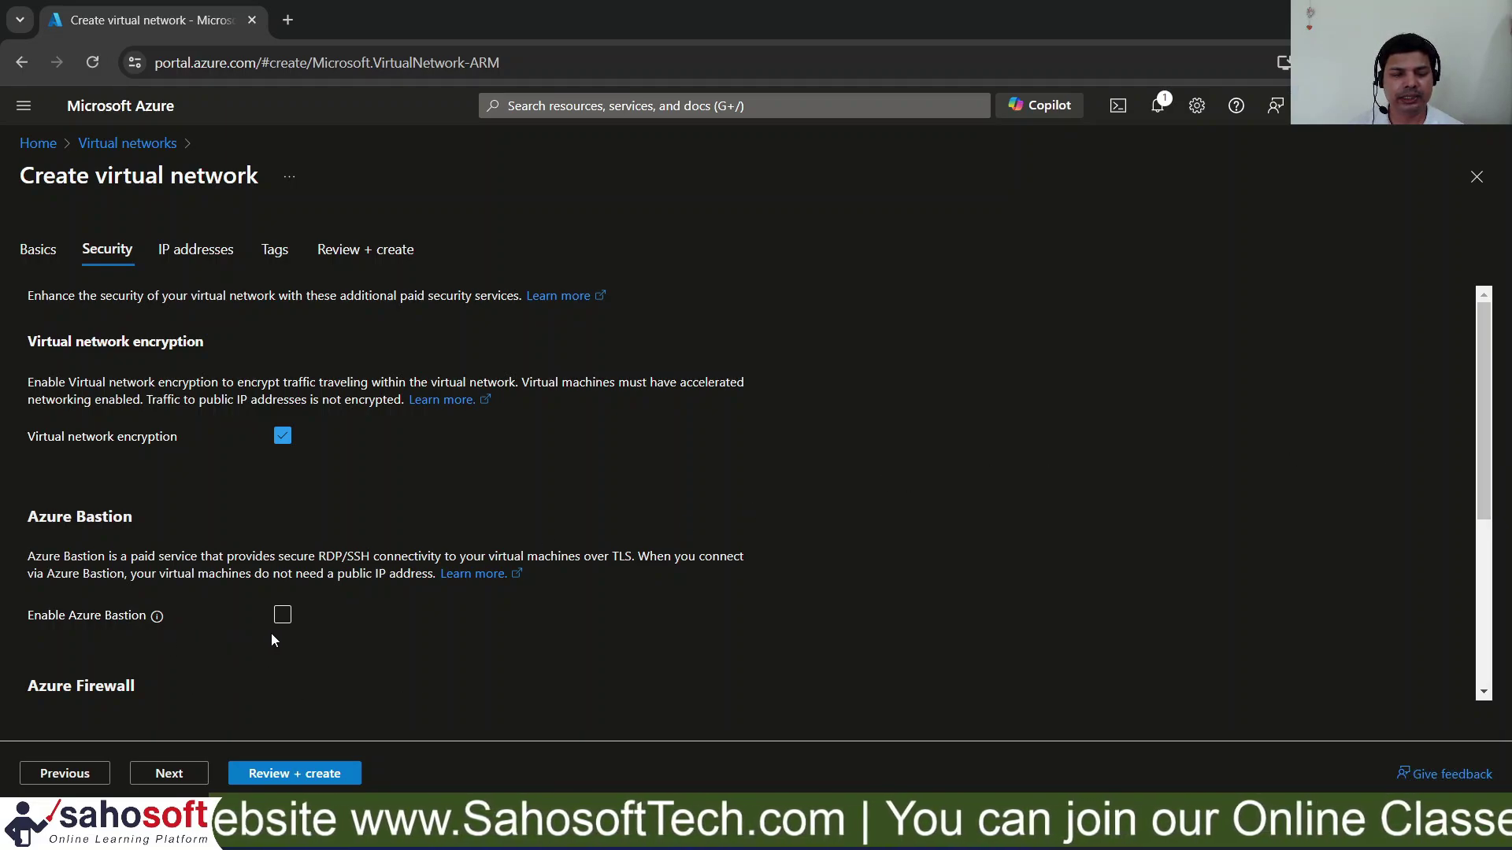
Try the Azure Bastion, Azure Firewall and Azure DDoS Network Protection options, leaving each one disabled
left_click(282, 617)
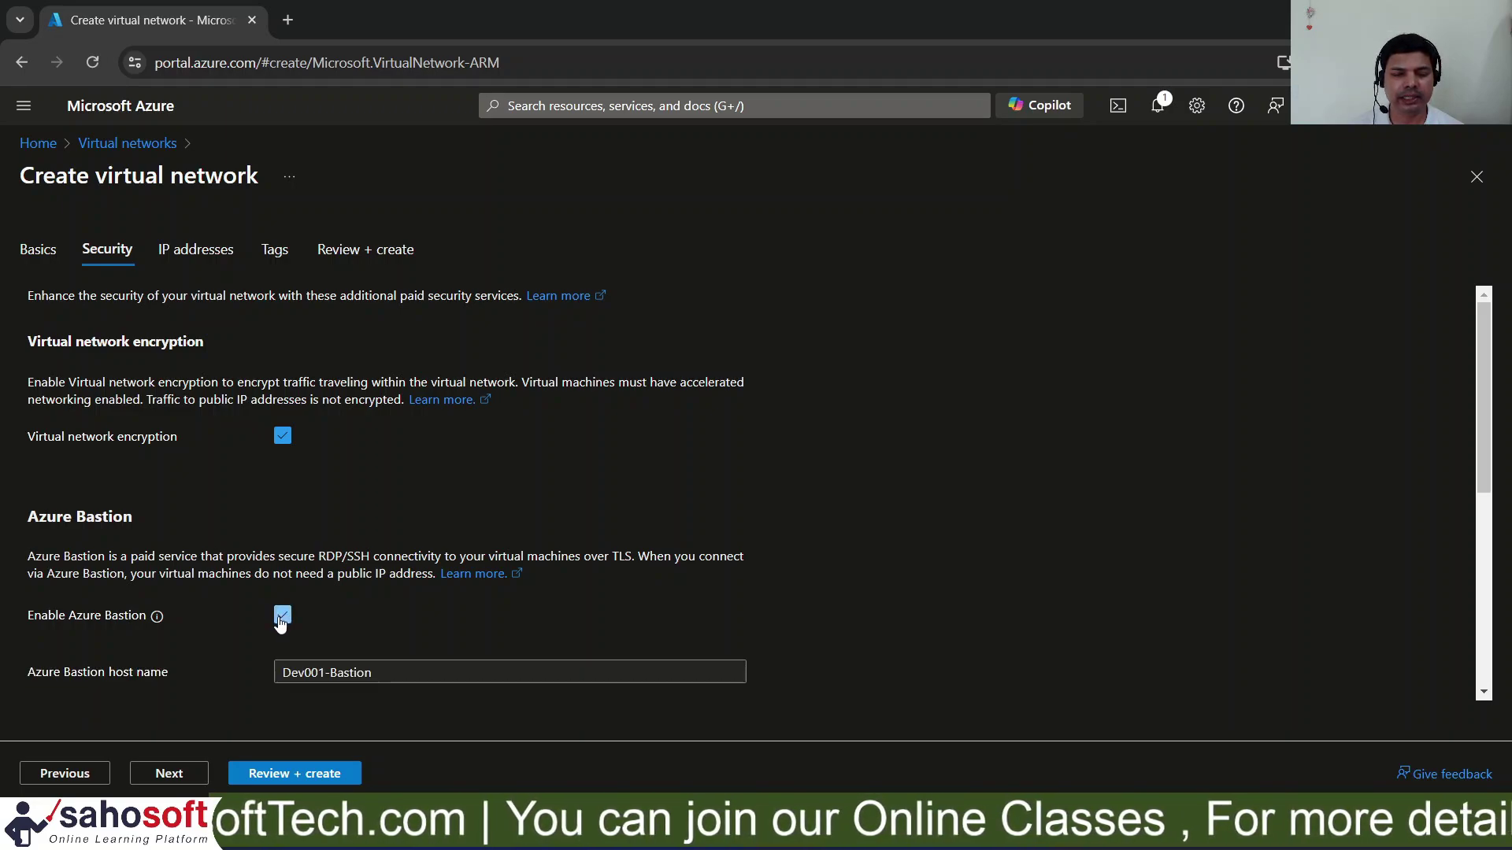
left_click(281, 619)
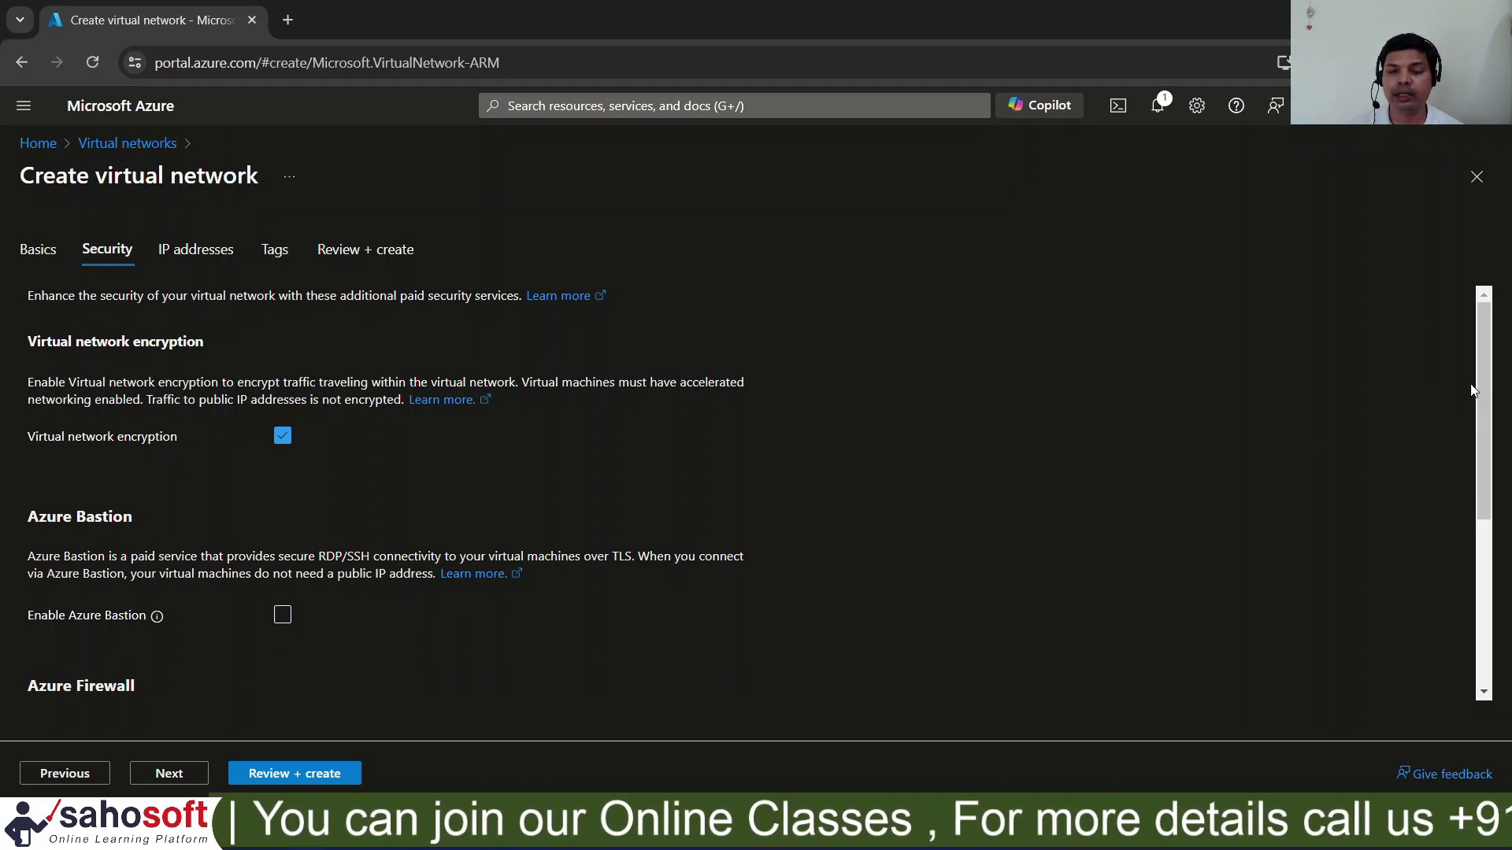
left_click_drag(1485, 392, 1506, 522)
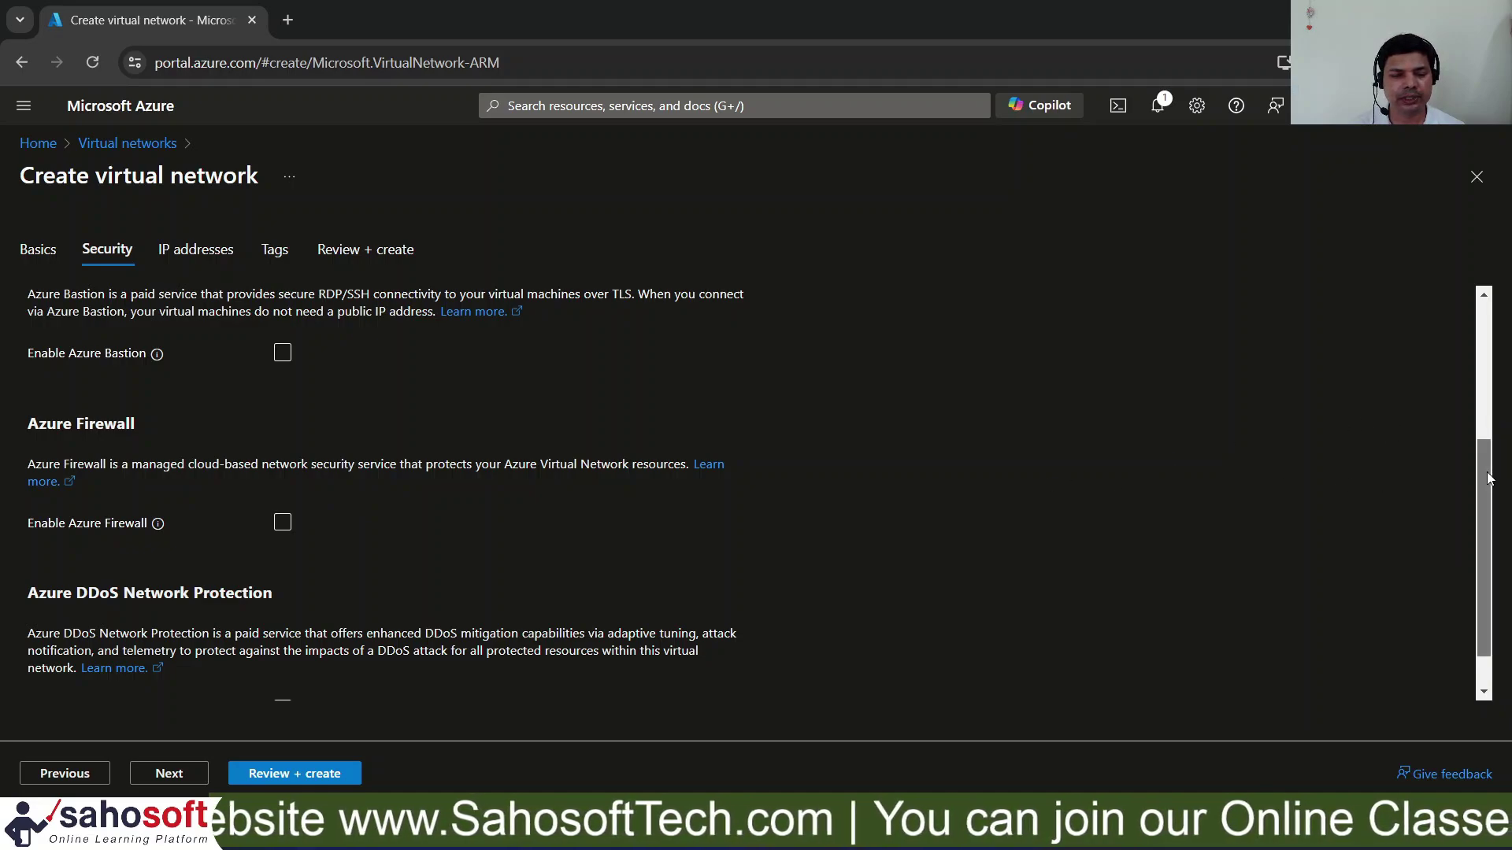
left_click_drag(1479, 502, 1478, 529)
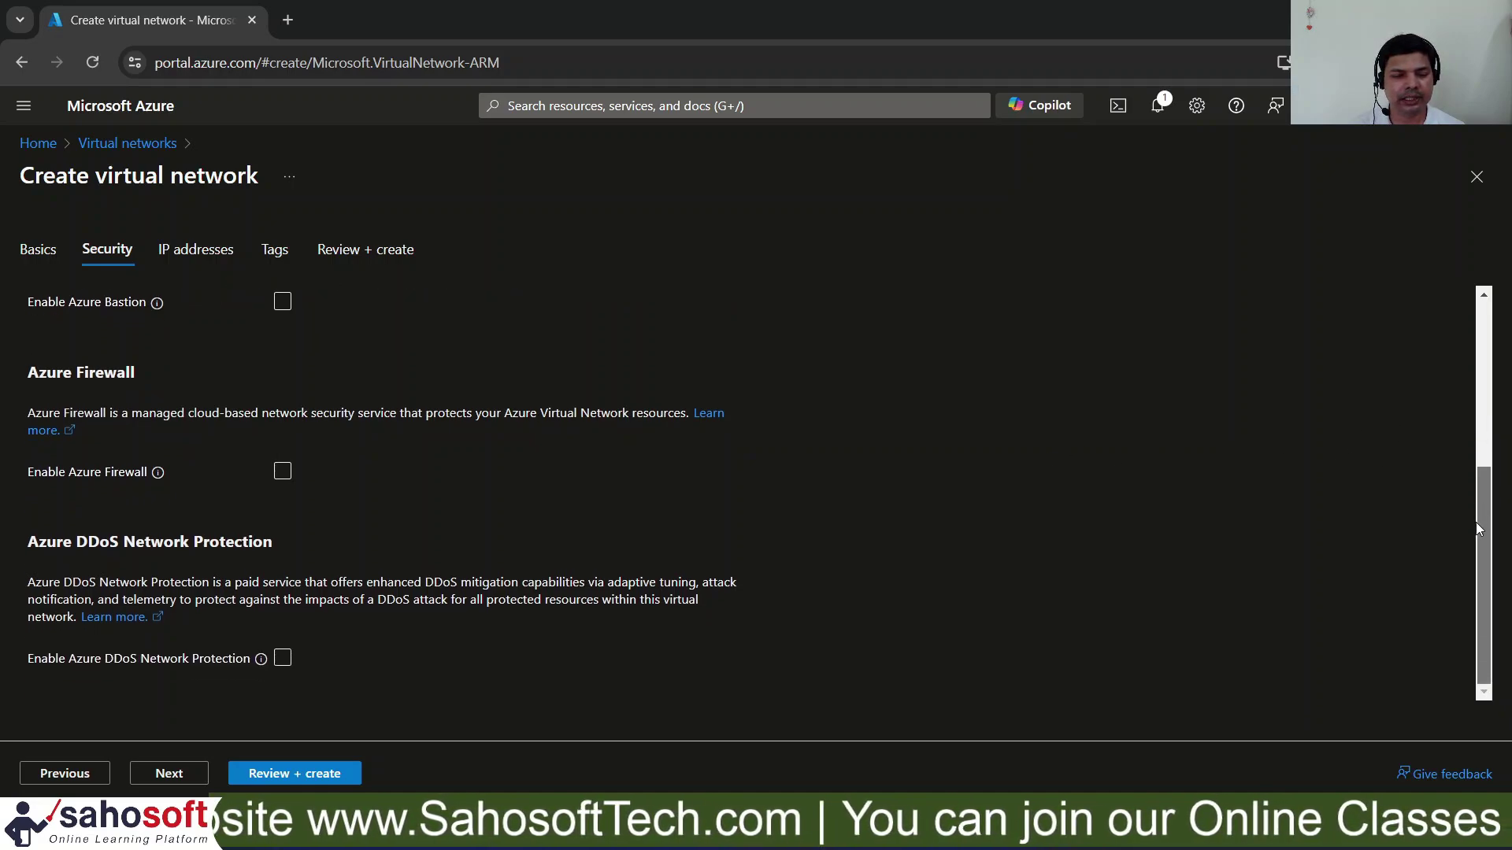
left_click(283, 474)
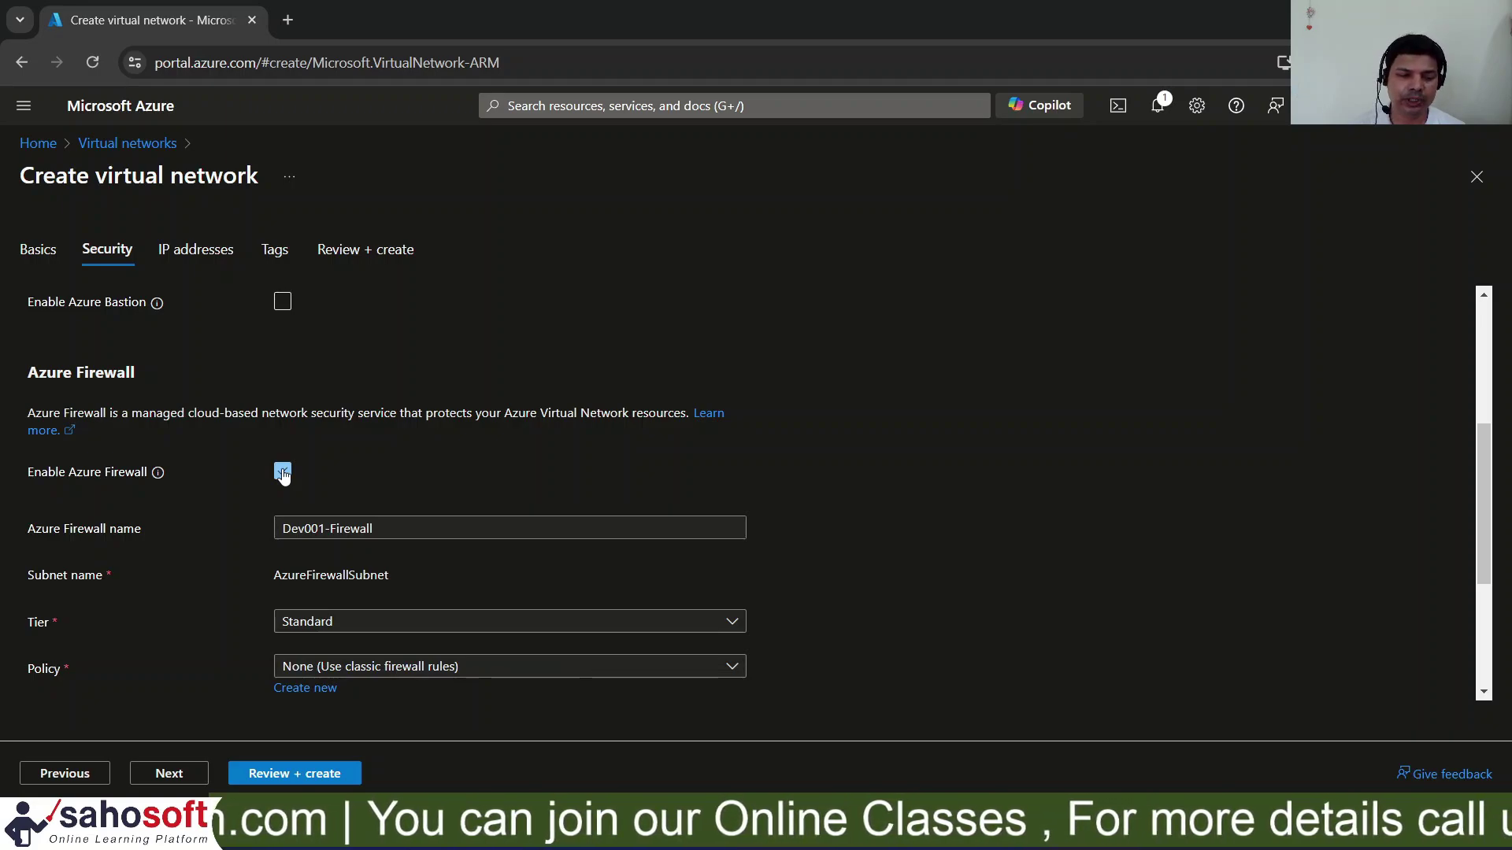
left_click(283, 474)
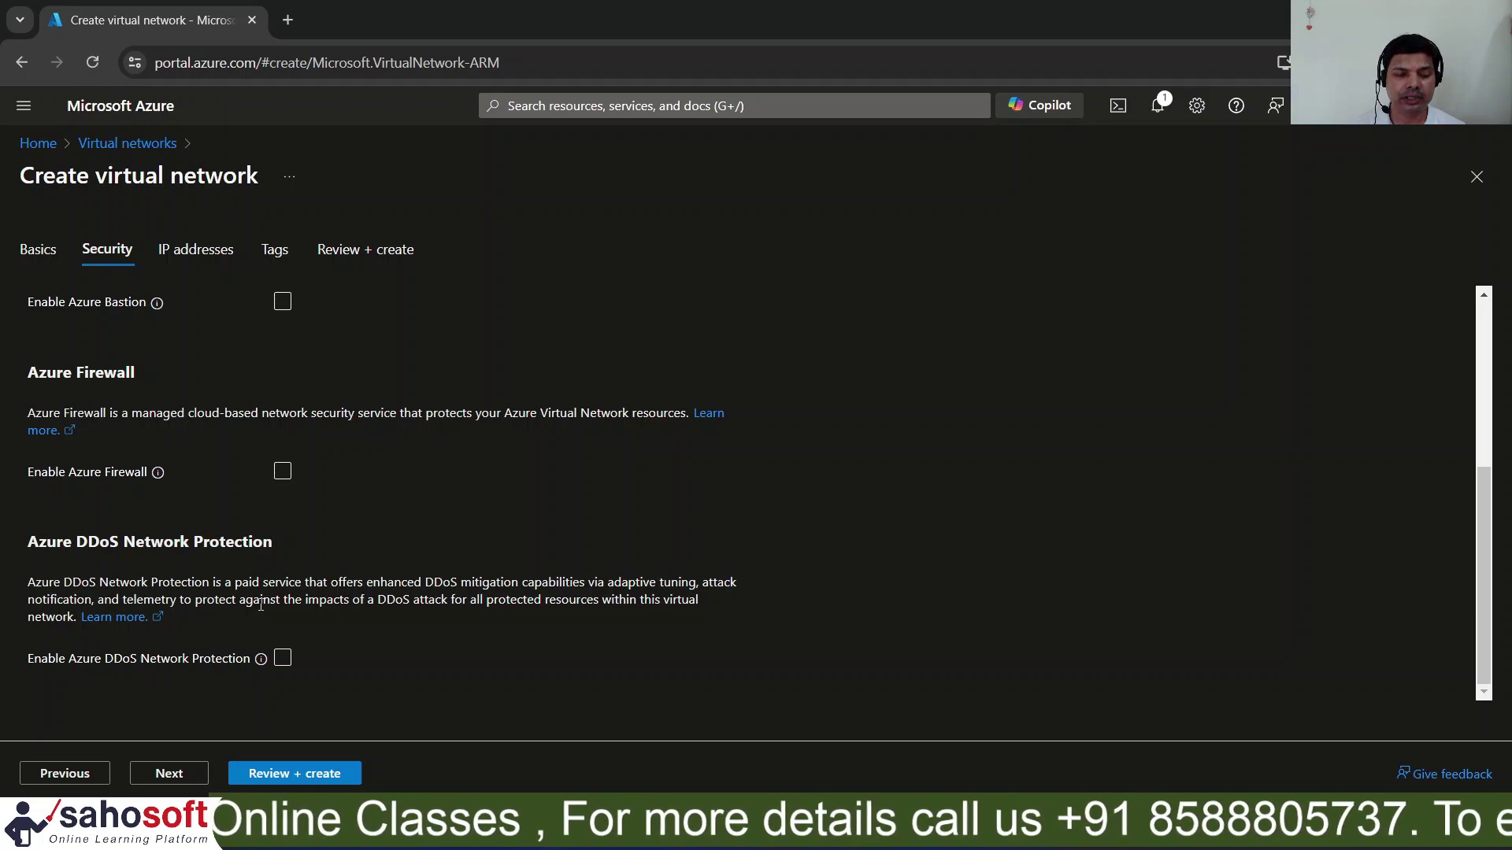
left_click(282, 661)
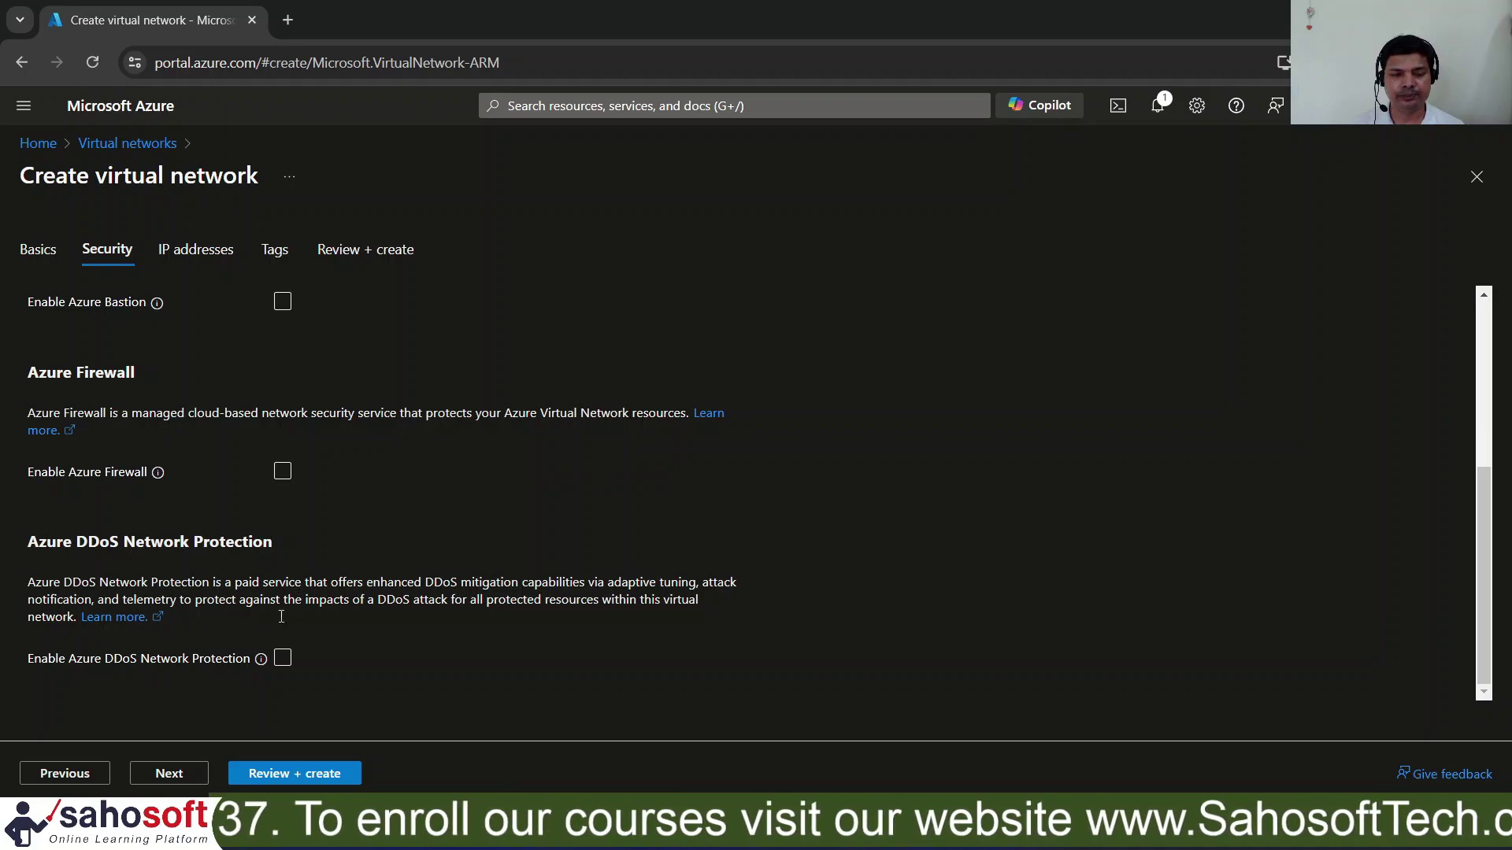
Keep the default 10.0.0.0/16 address space and add a tag named Dev with the value Dev01 for all resources
left_click(166, 776)
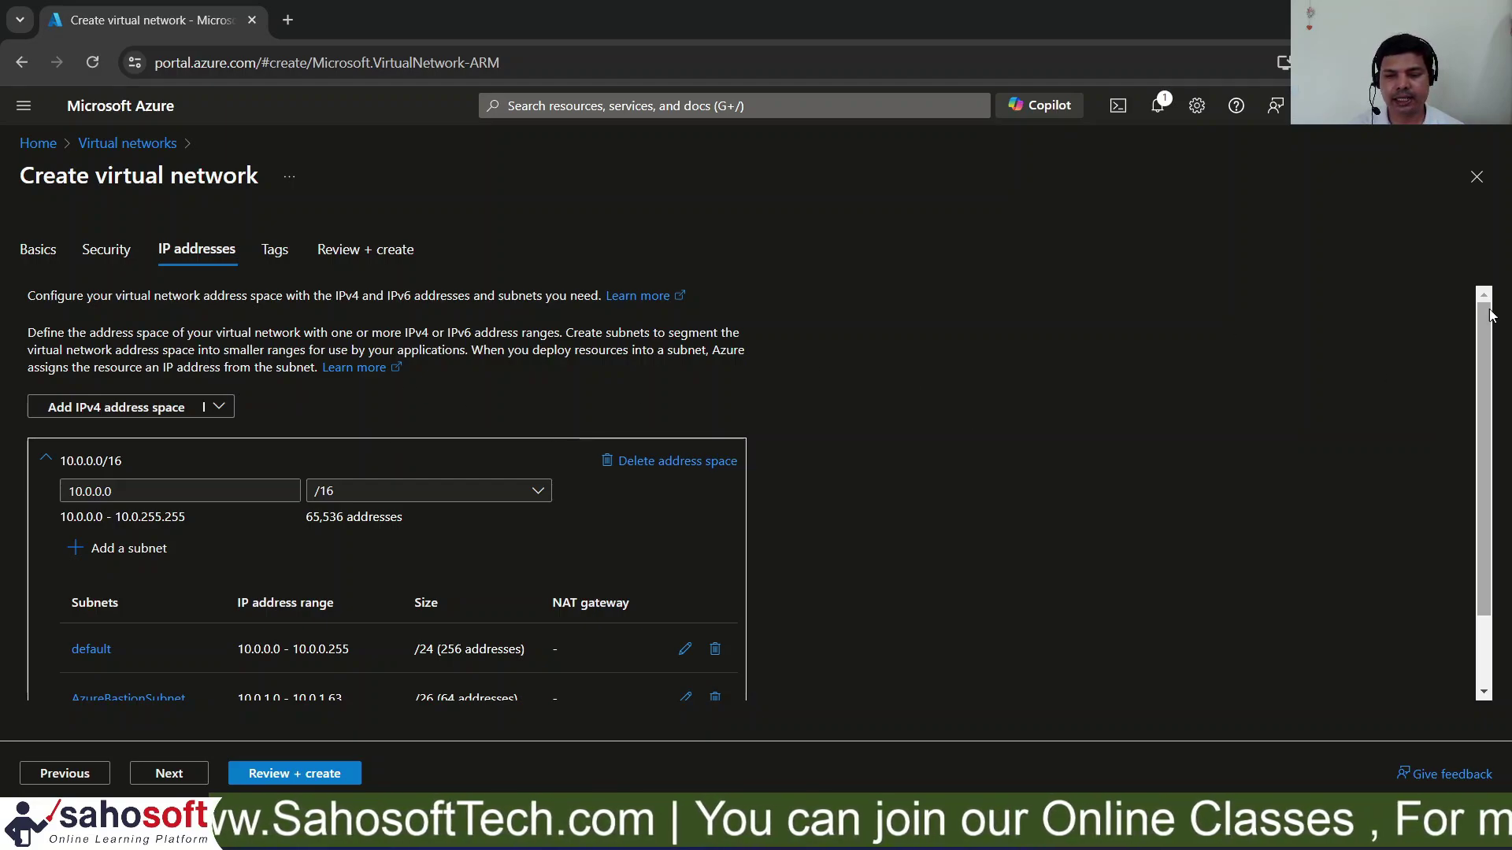
scroll(1484, 376, "down", 1)
left_click_drag(1484, 375, 1484, 464)
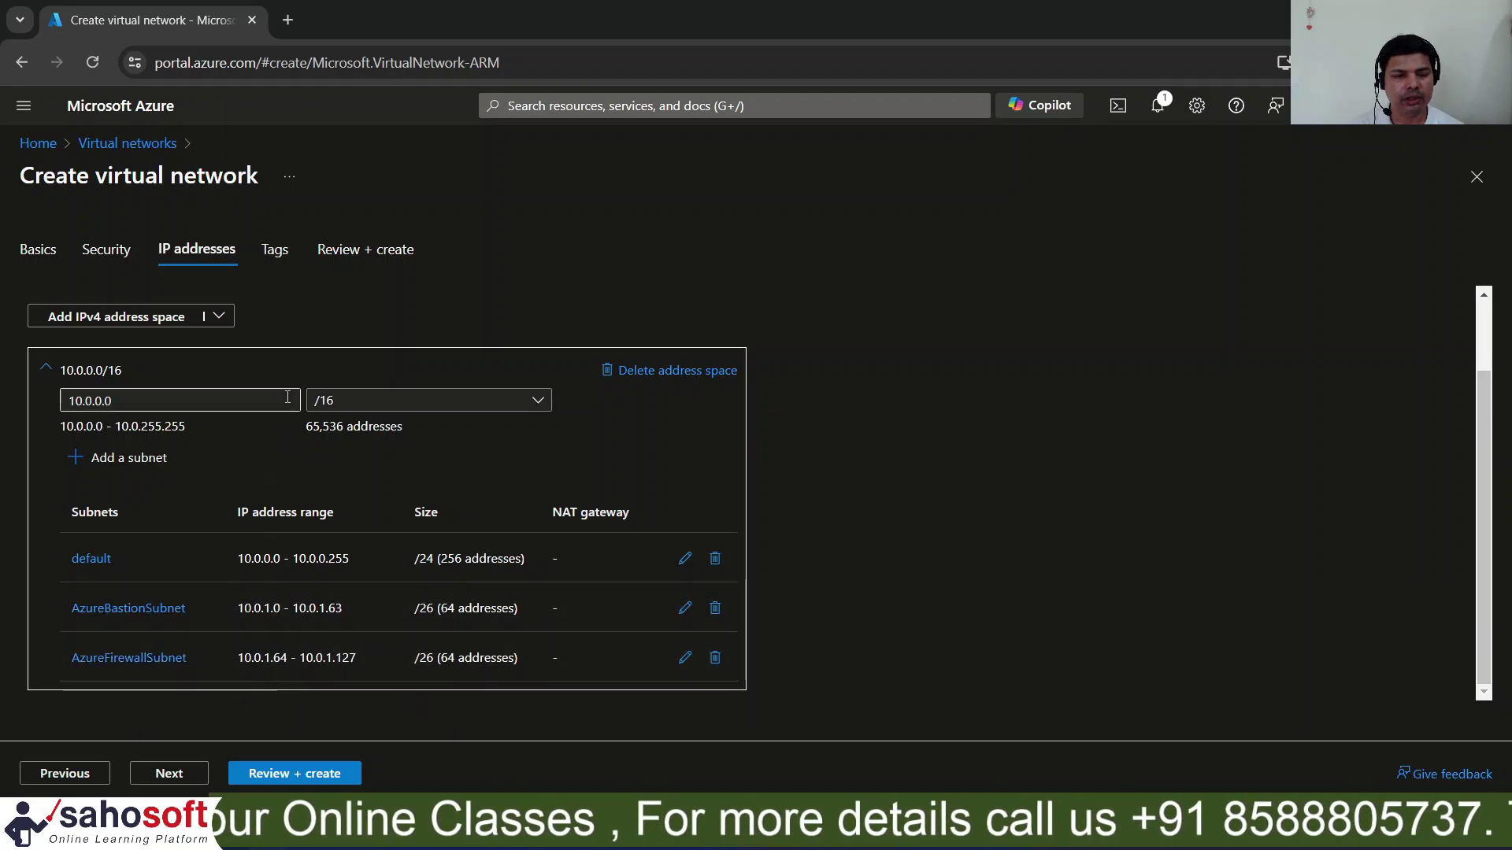
left_click(168, 775)
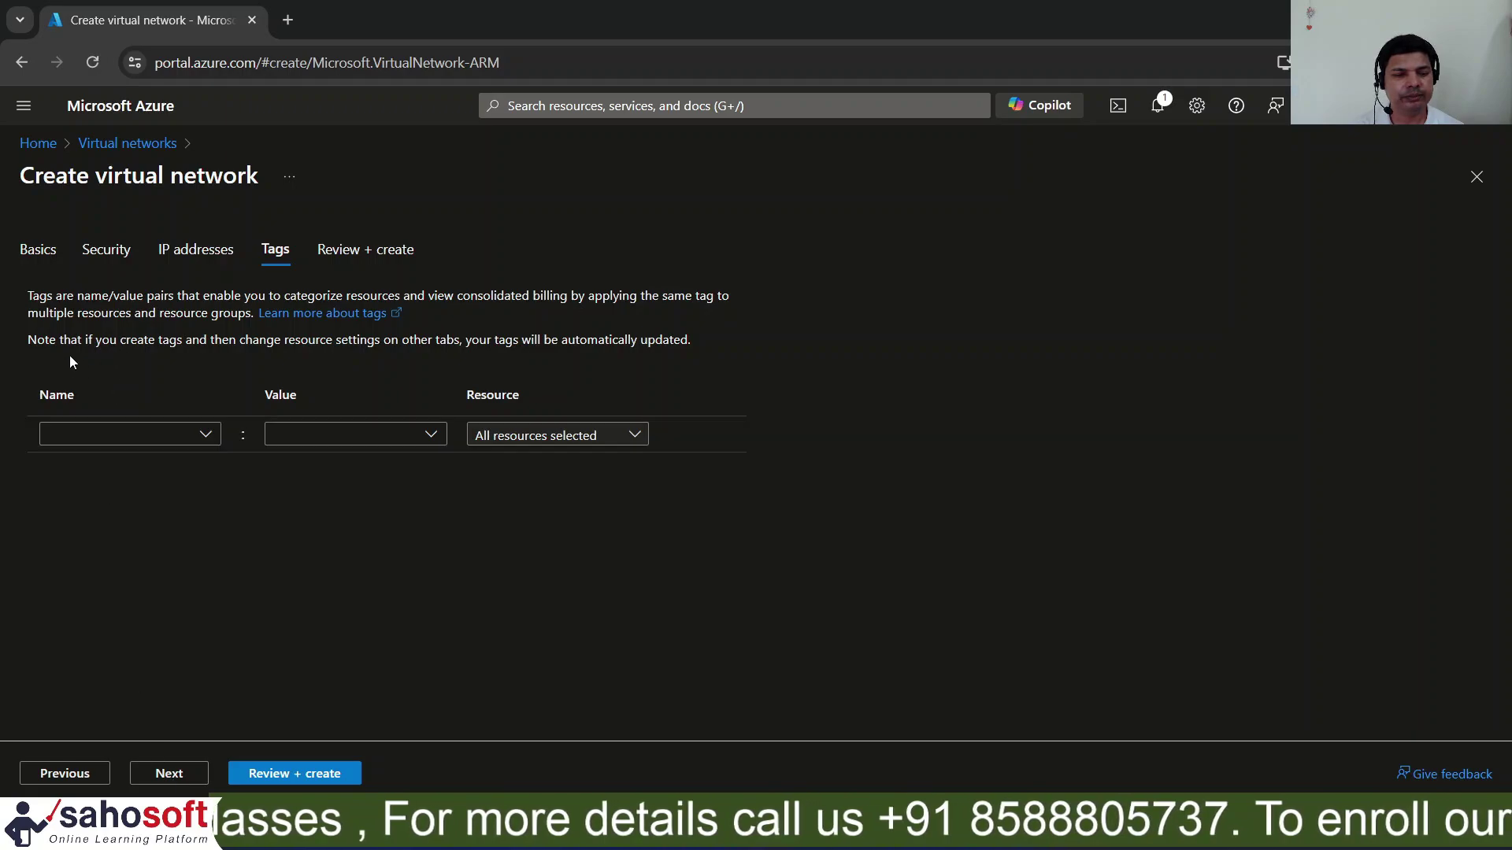
left_click(87, 432)
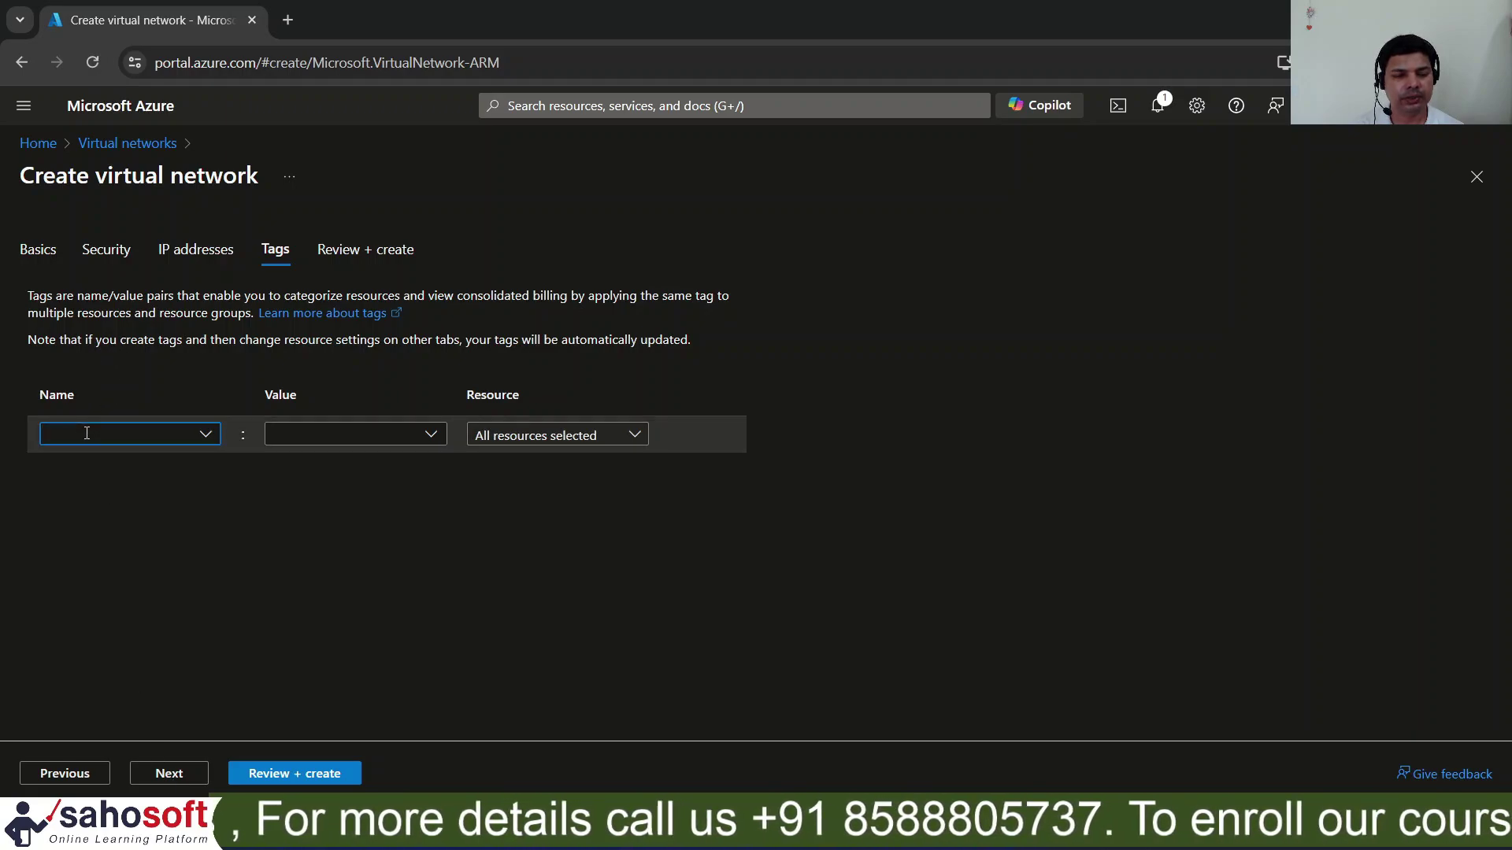
type("Dev")
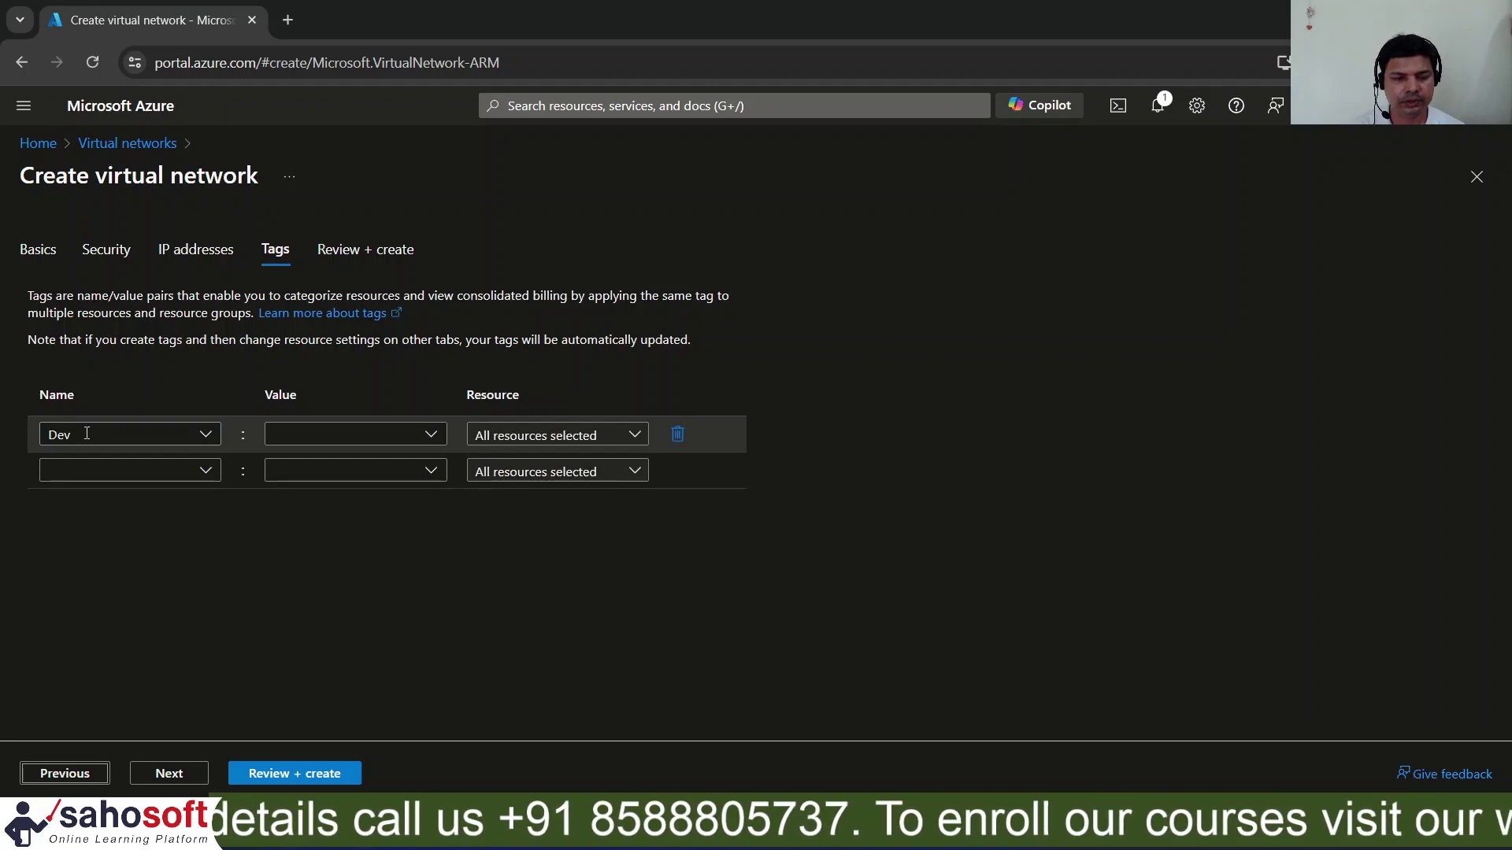
left_click(298, 438)
type("Dev01")
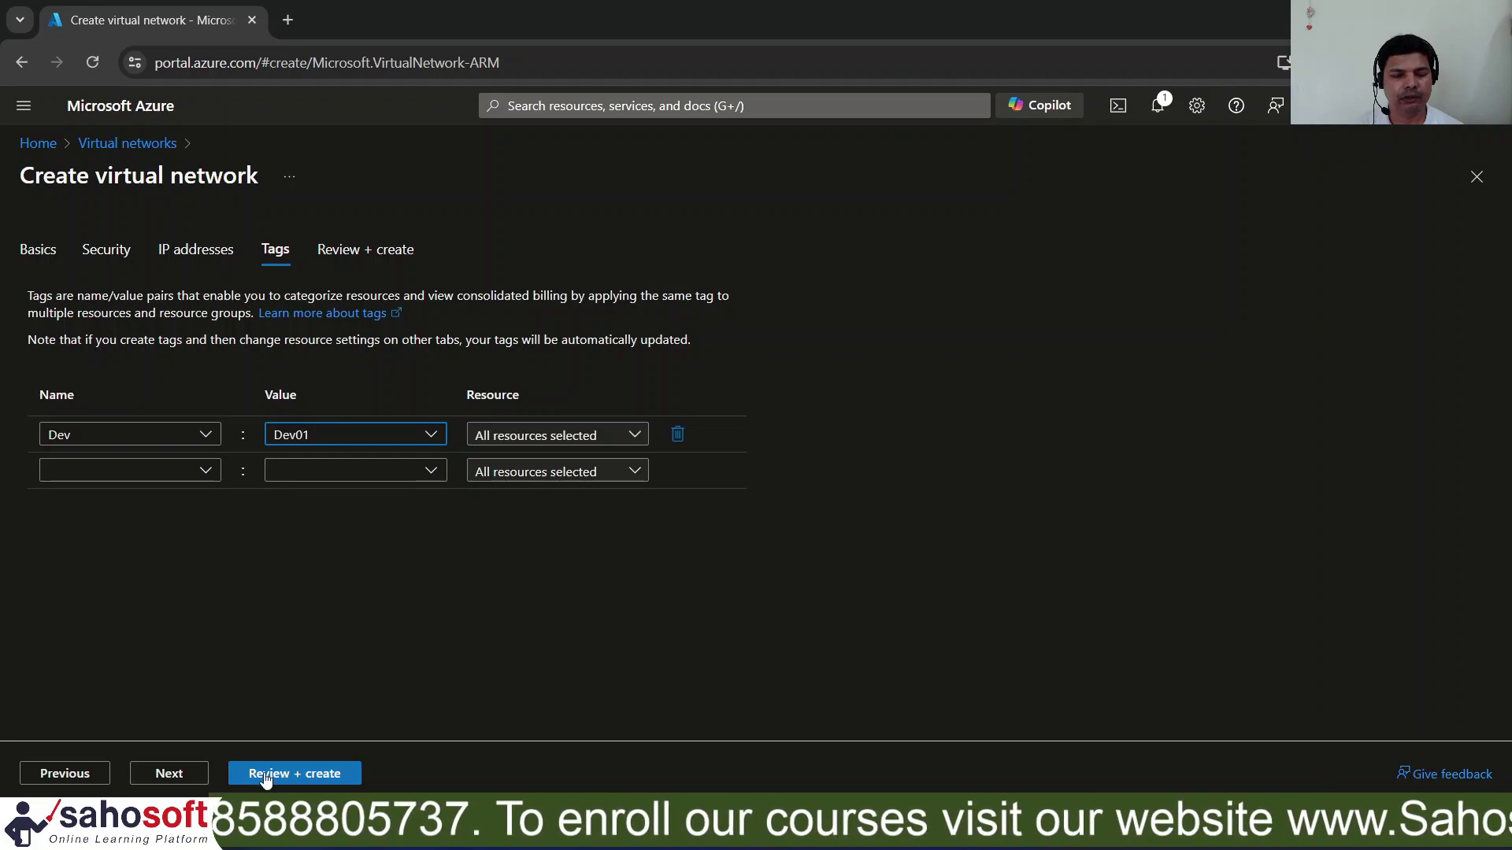
Review and create the Dev001 virtual network, refresh its deployment status and open the deployed resource
left_click(302, 777)
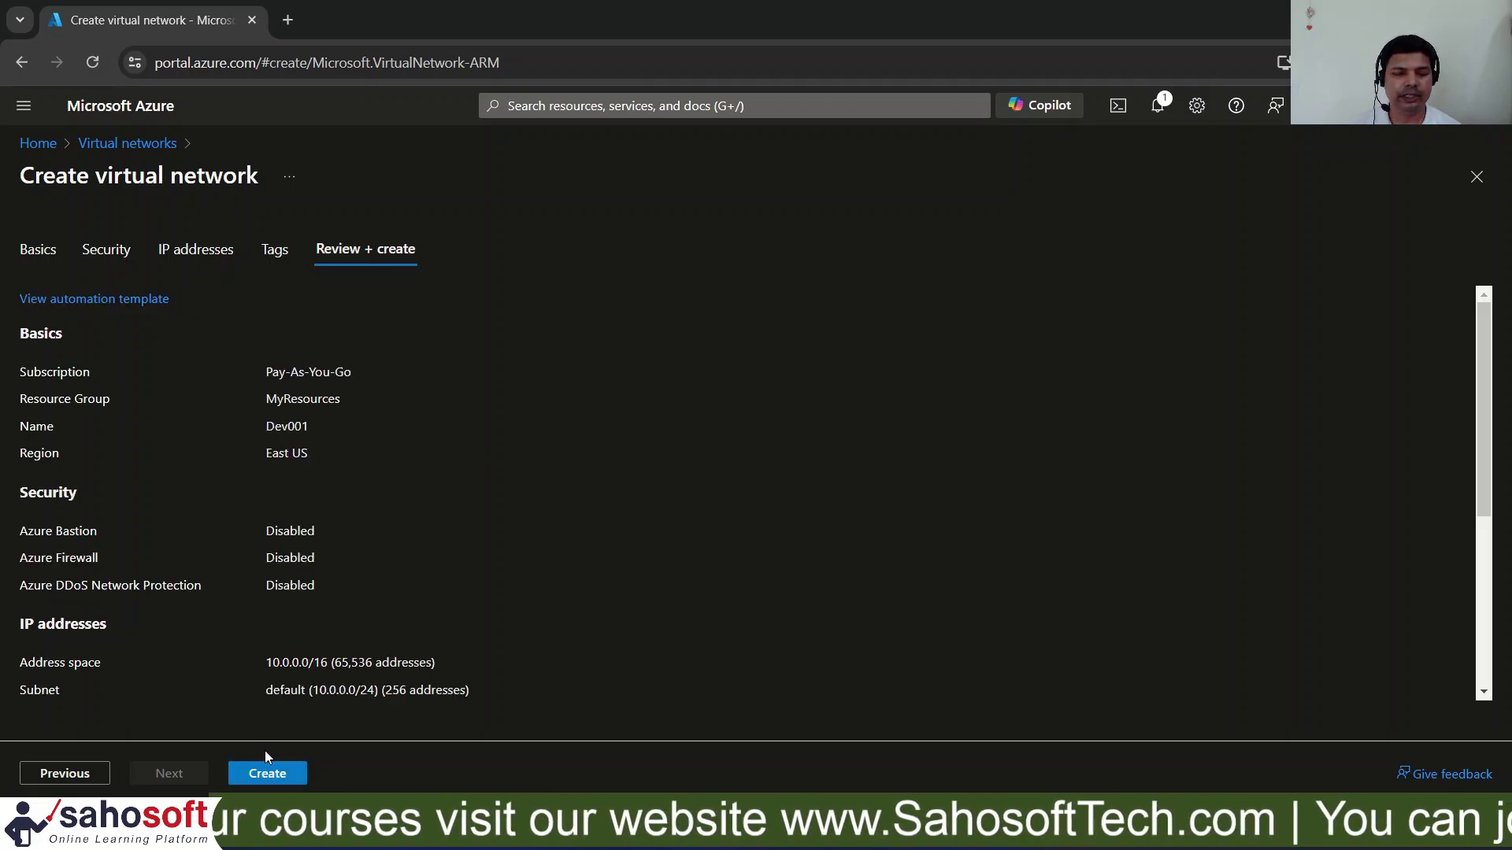
left_click(263, 773)
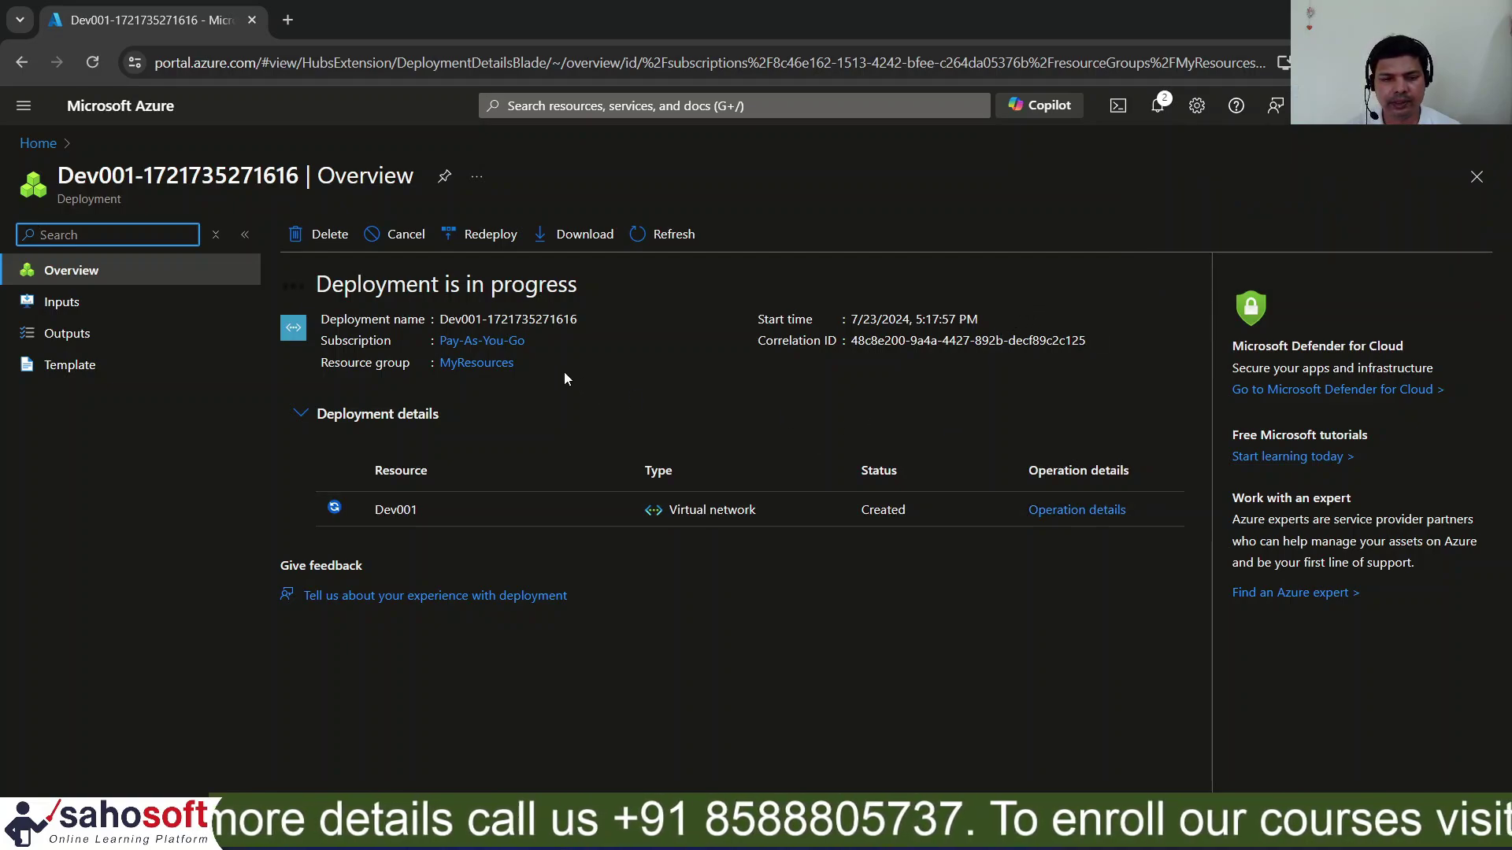
left_click(657, 245)
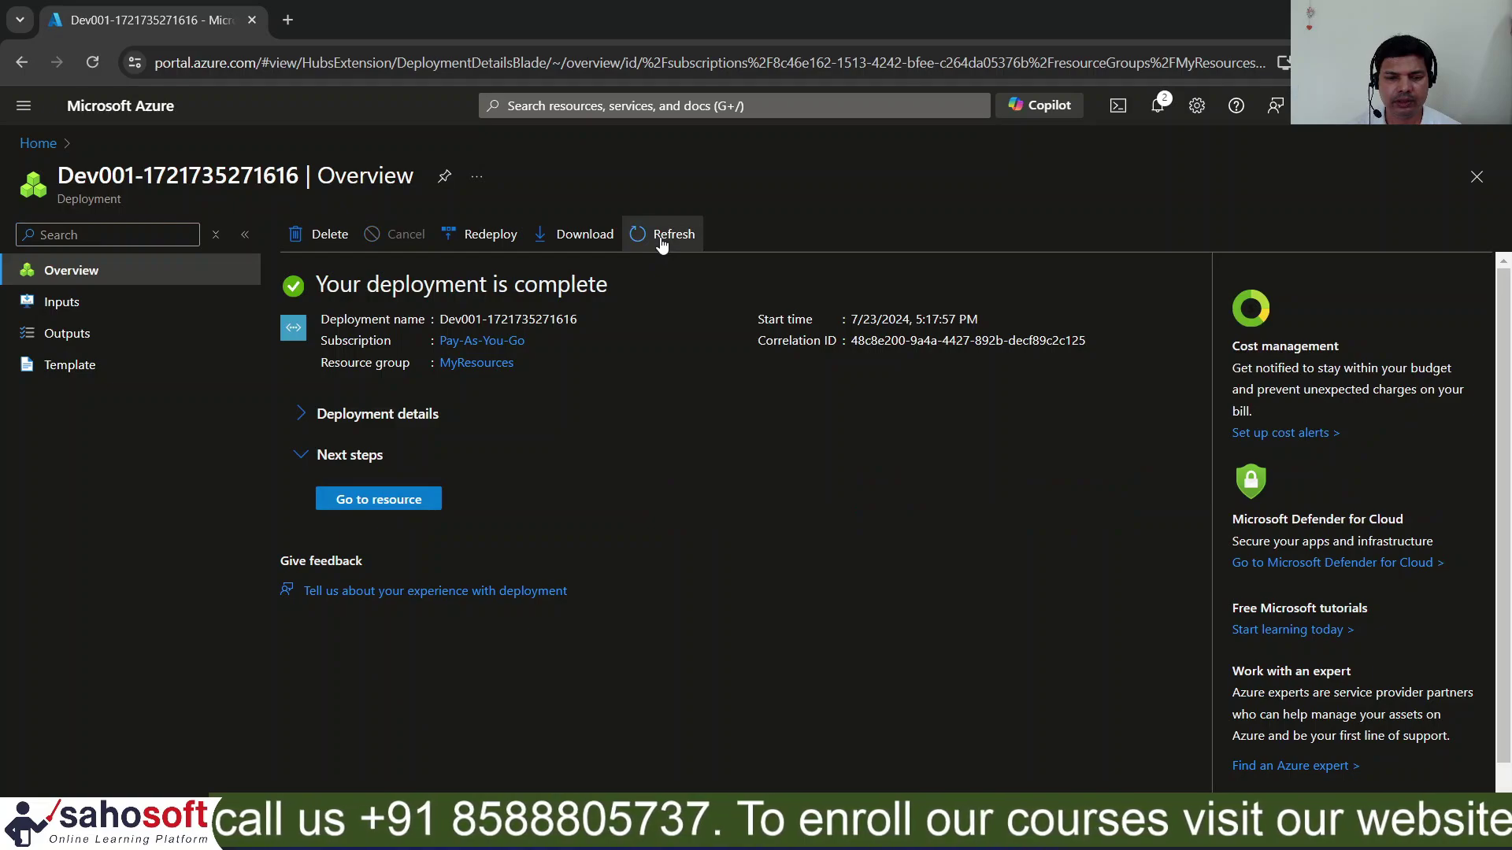
left_click(383, 502)
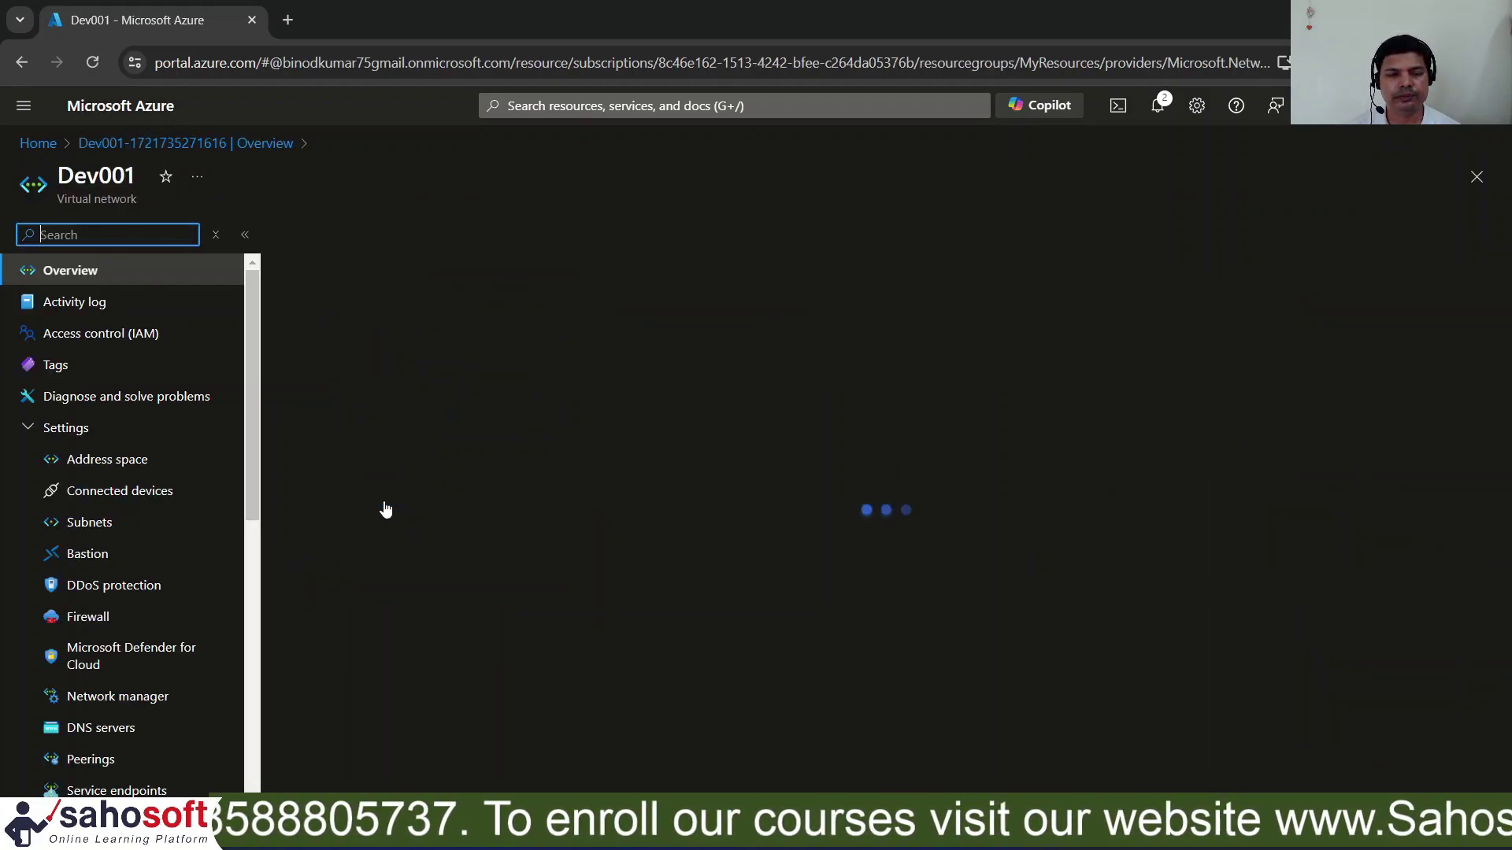